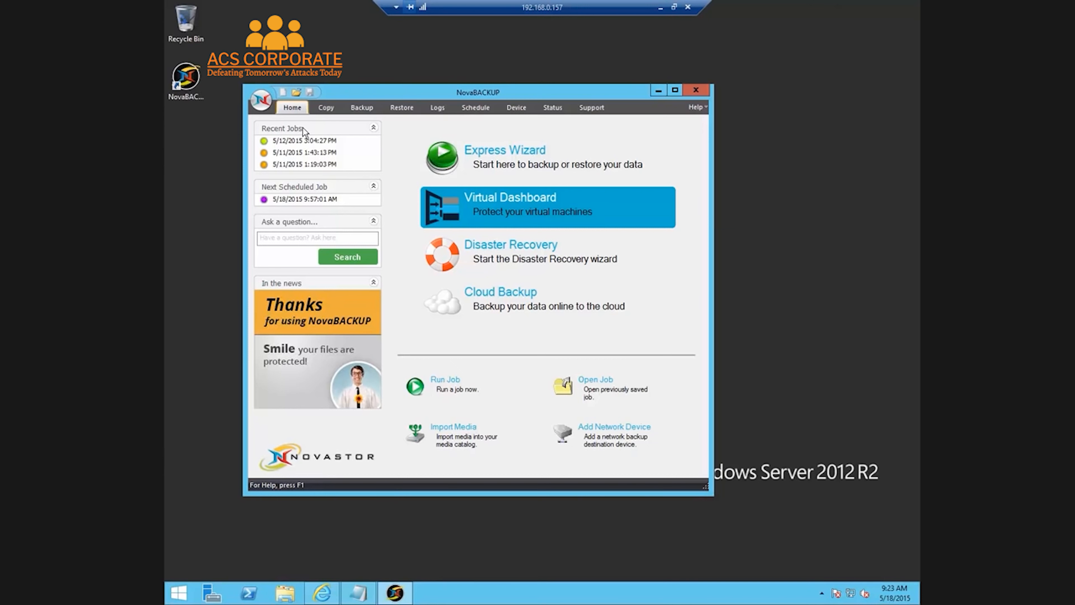
# Step: Examine the form for adding a Network Device as a backup destination, and leave it without adding a device
pyautogui.click(514, 107)
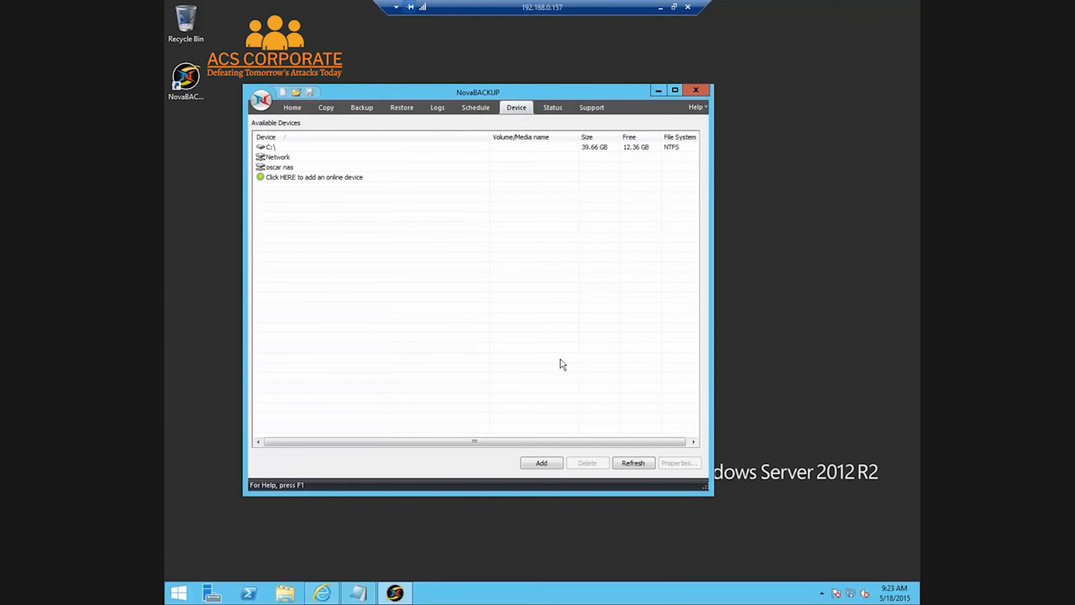
pyautogui.click(543, 462)
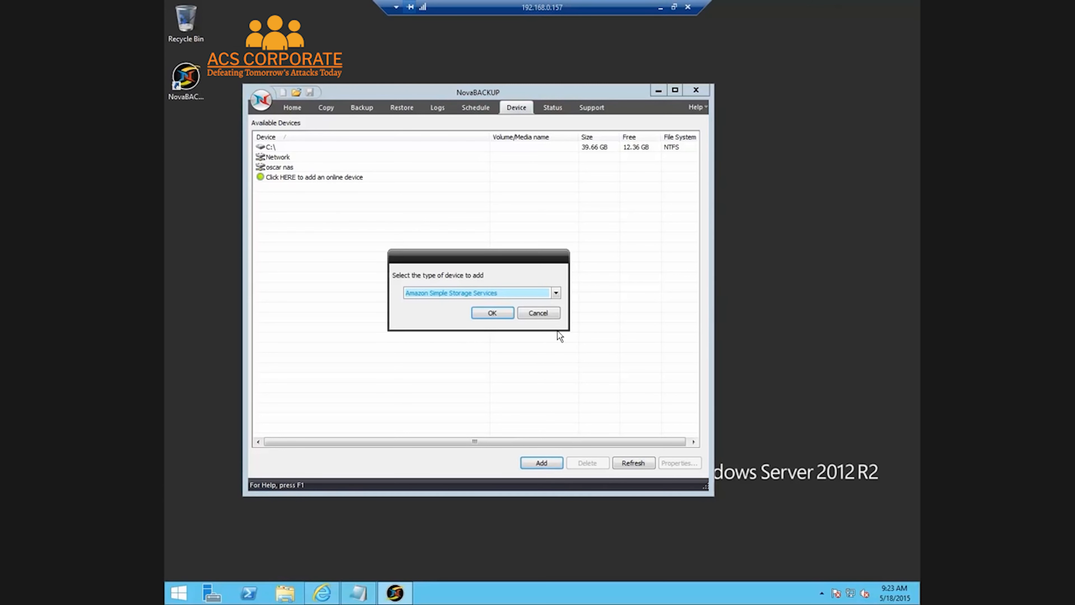
pyautogui.click(557, 294)
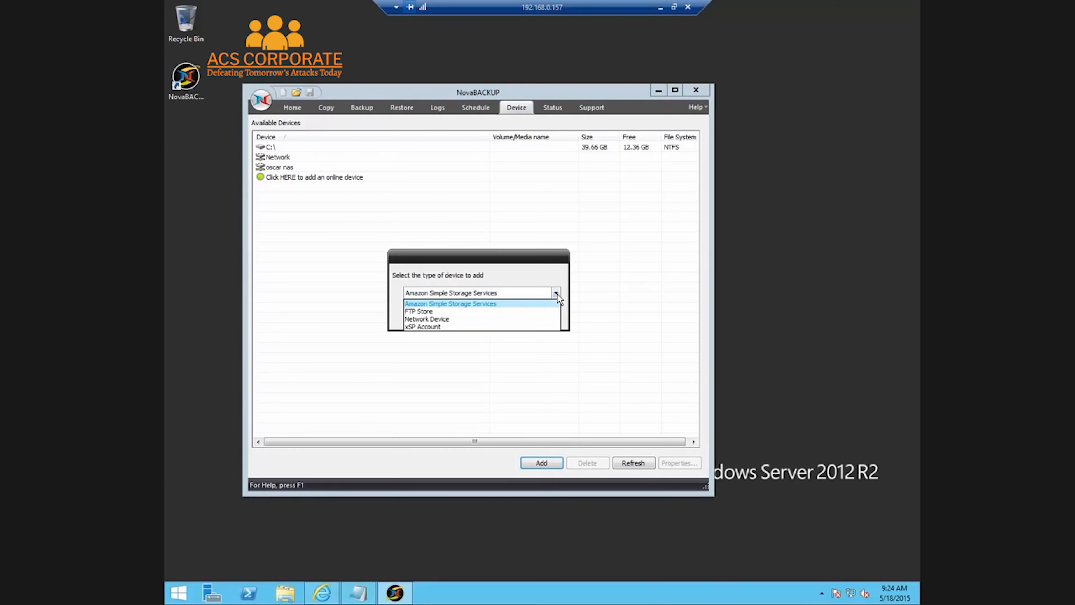
pyautogui.click(495, 318)
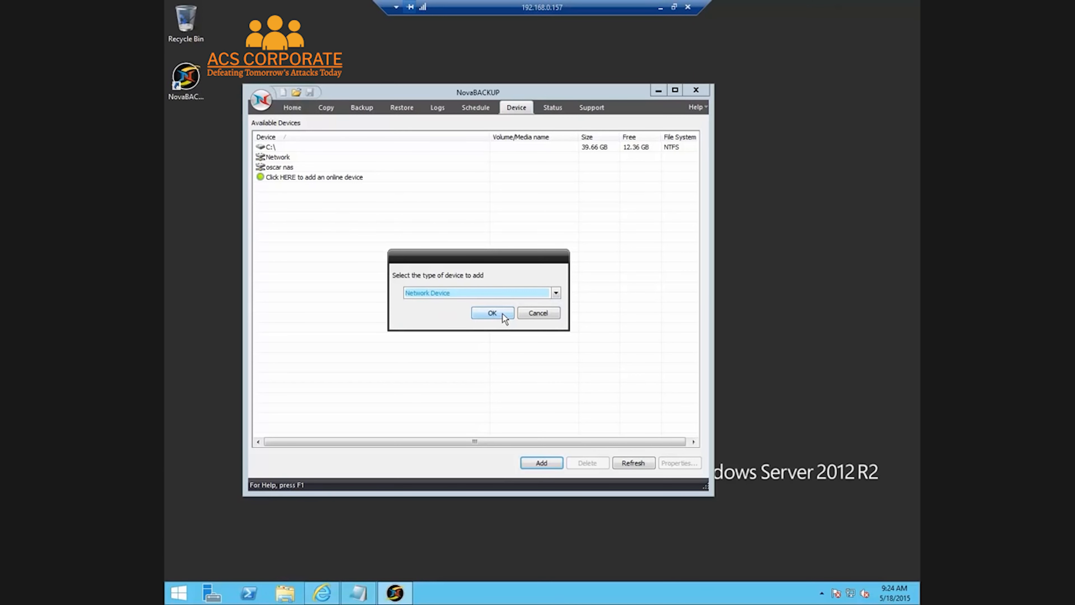
pyautogui.click(502, 313)
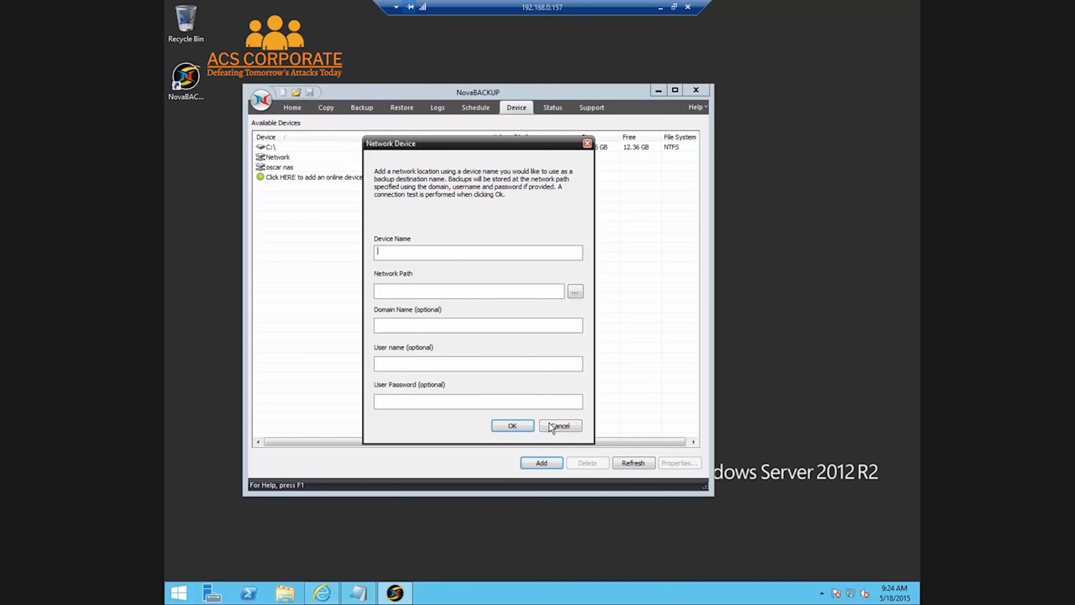
pyautogui.click(558, 427)
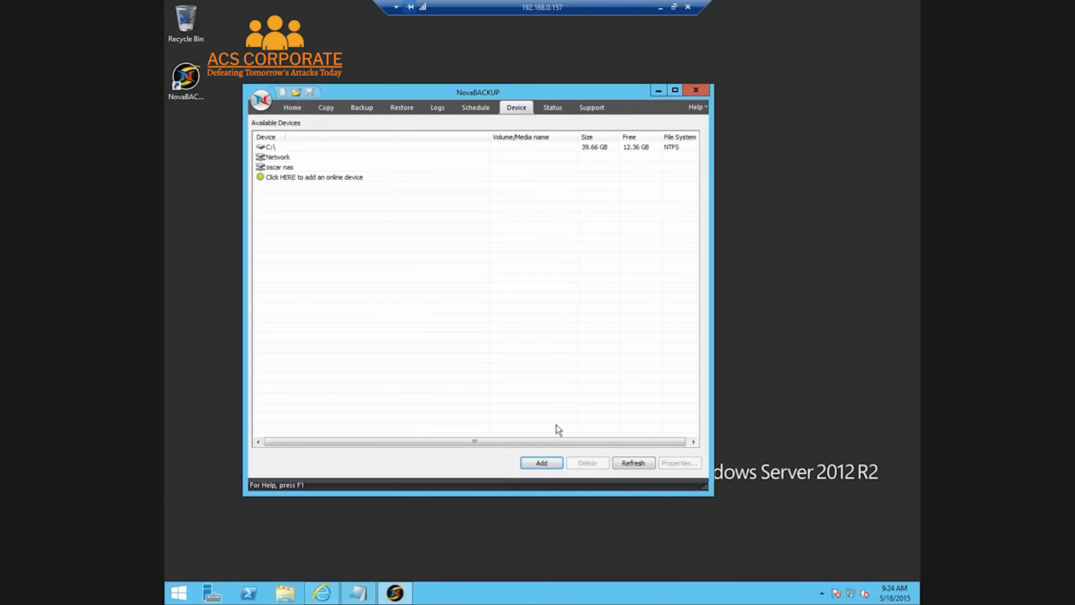
# Step: Review the network path and login settings of the existing NAS device
pyautogui.doubleClick(301, 167)
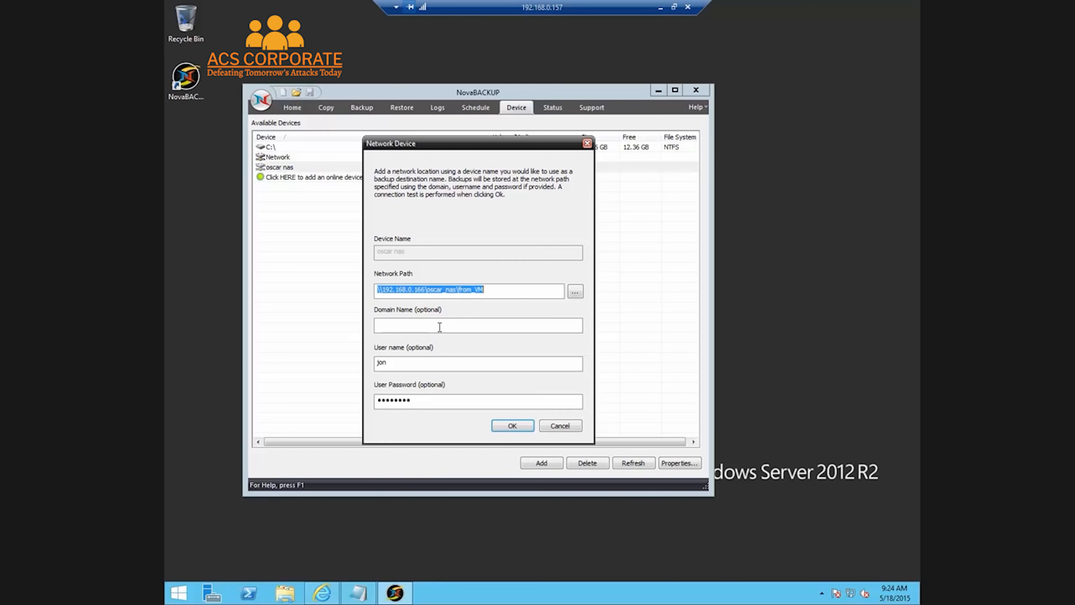
pyautogui.press('Return')
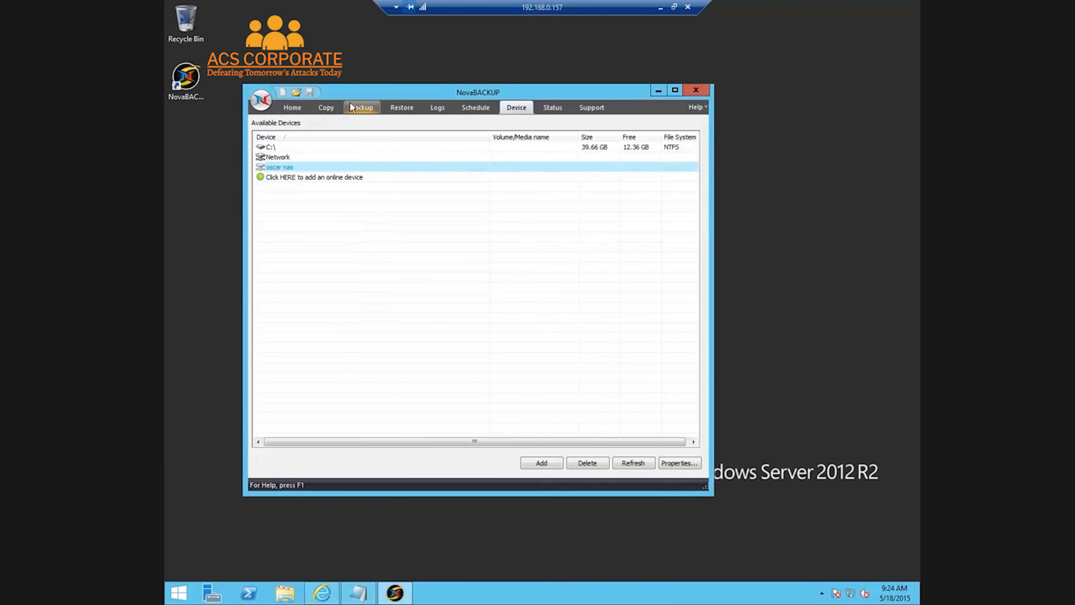
# Step: Check the credentials of the specific Run As account in the Default Settings
pyautogui.click(262, 101)
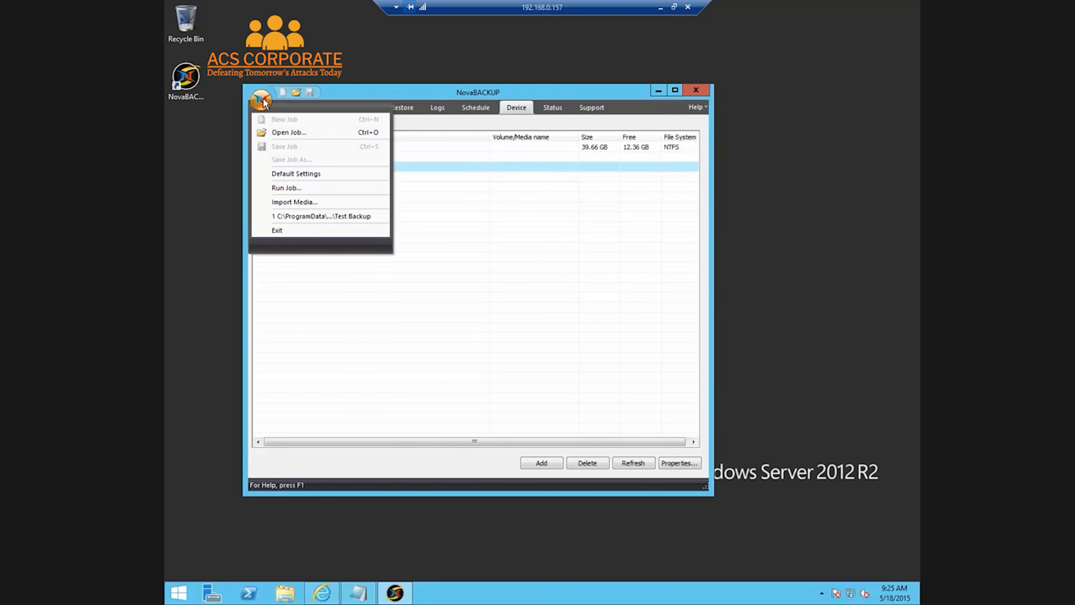
pyautogui.click(314, 173)
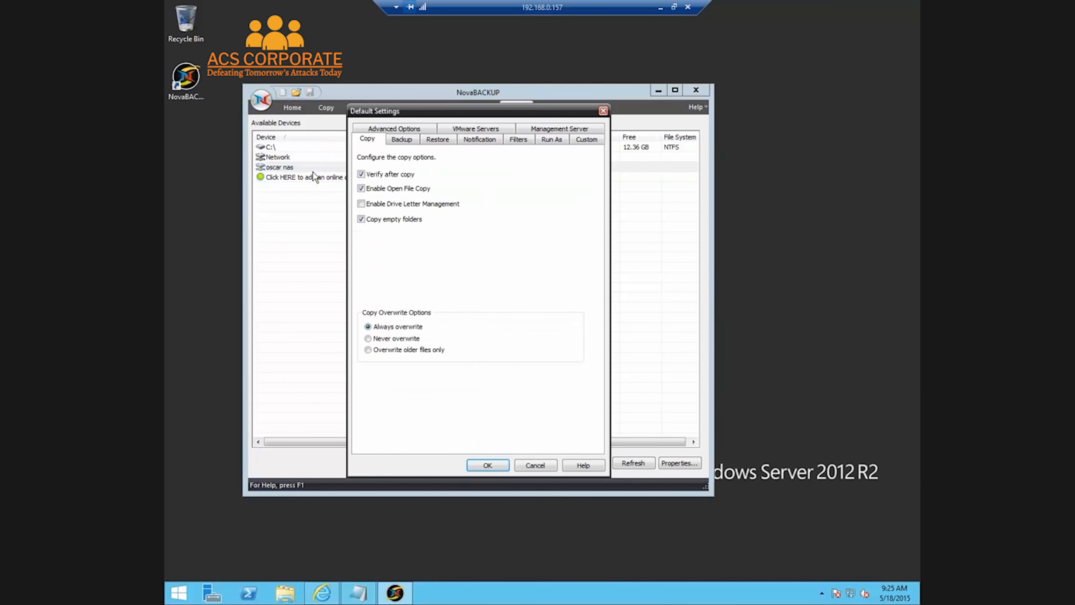
pyautogui.click(550, 143)
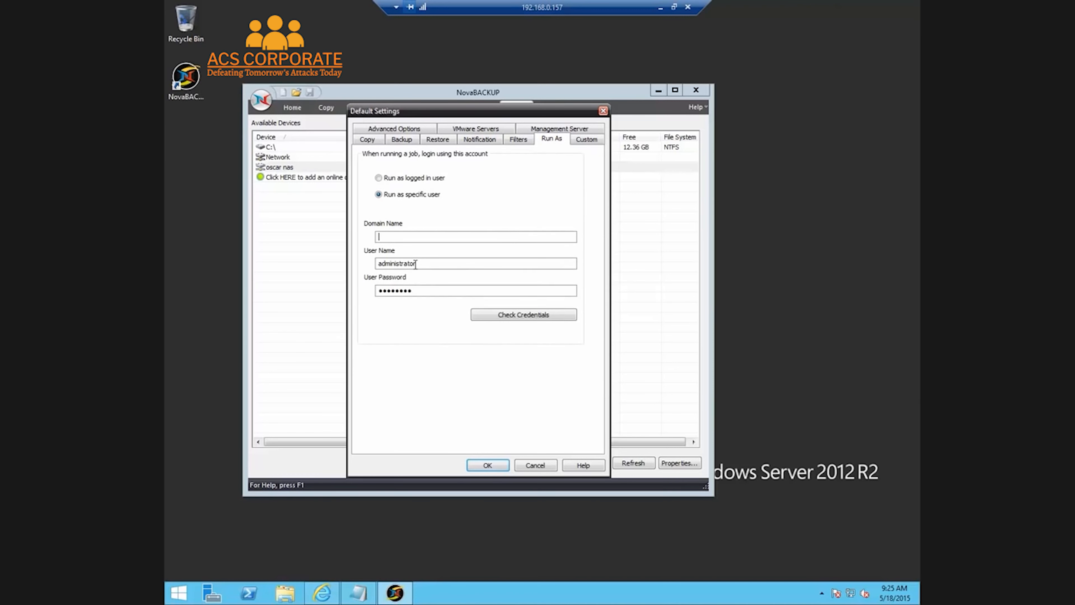
pyautogui.click(503, 316)
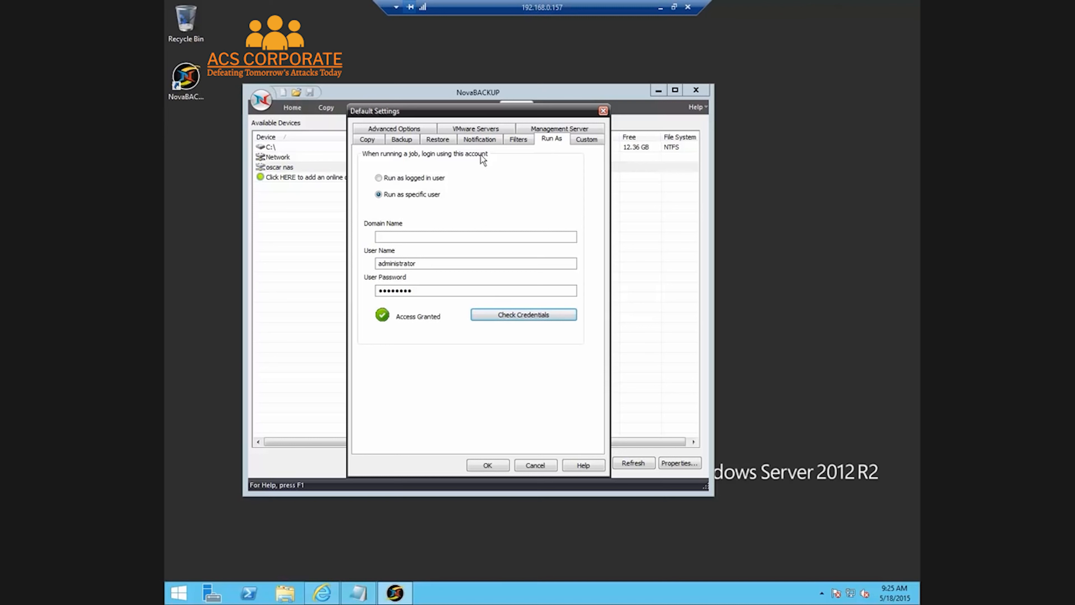
# Step: Review the e-mail notification settings with Custom SMTP, save them, and confirm the Default Settings
pyautogui.click(480, 140)
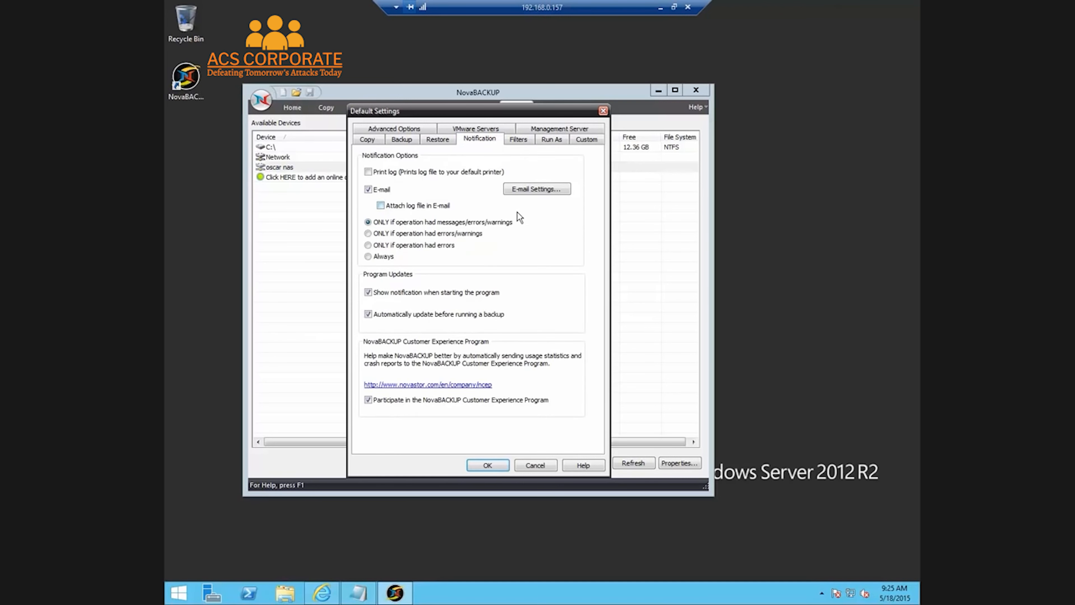
pyautogui.click(525, 192)
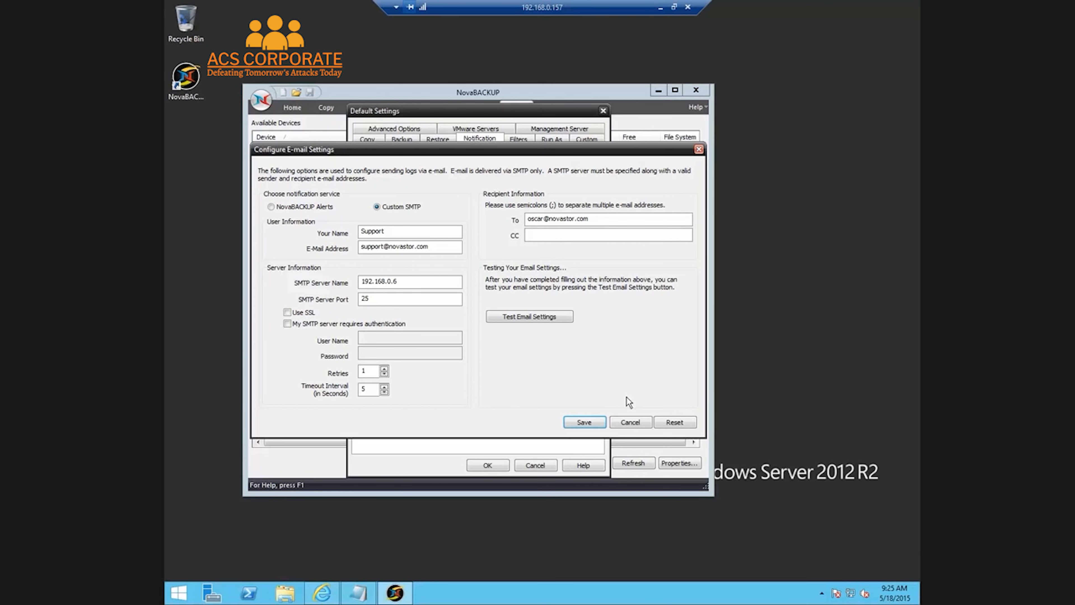
pyautogui.click(590, 421)
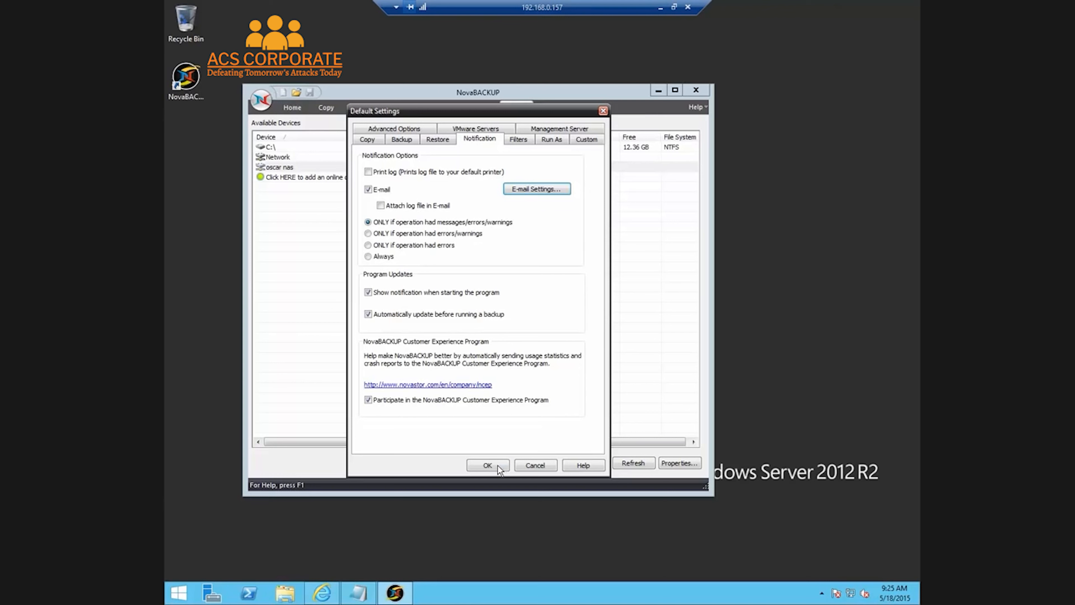
pyautogui.click(488, 465)
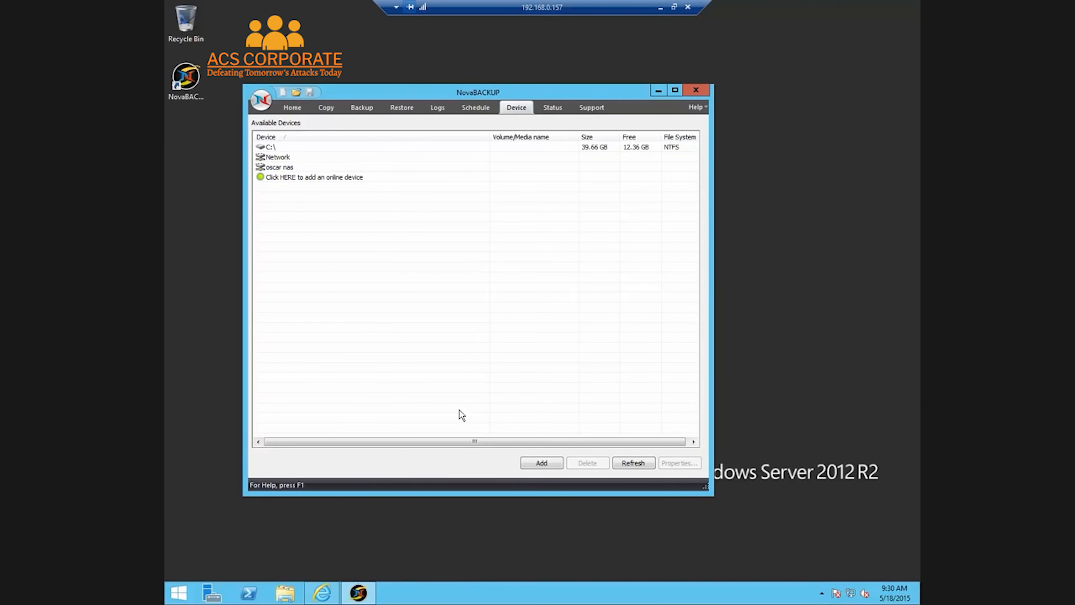
# Step: Create a new backup job named Win-2k12R2 with the Documents folder as its source, and expand the Microsoft SQL Server source
pyautogui.click(362, 107)
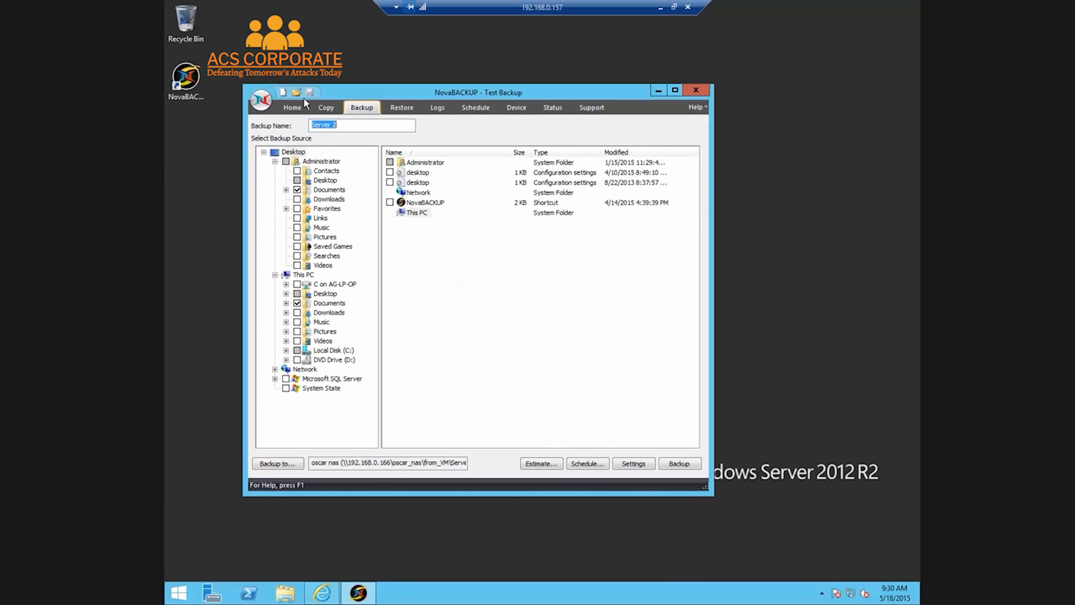
pyautogui.click(288, 93)
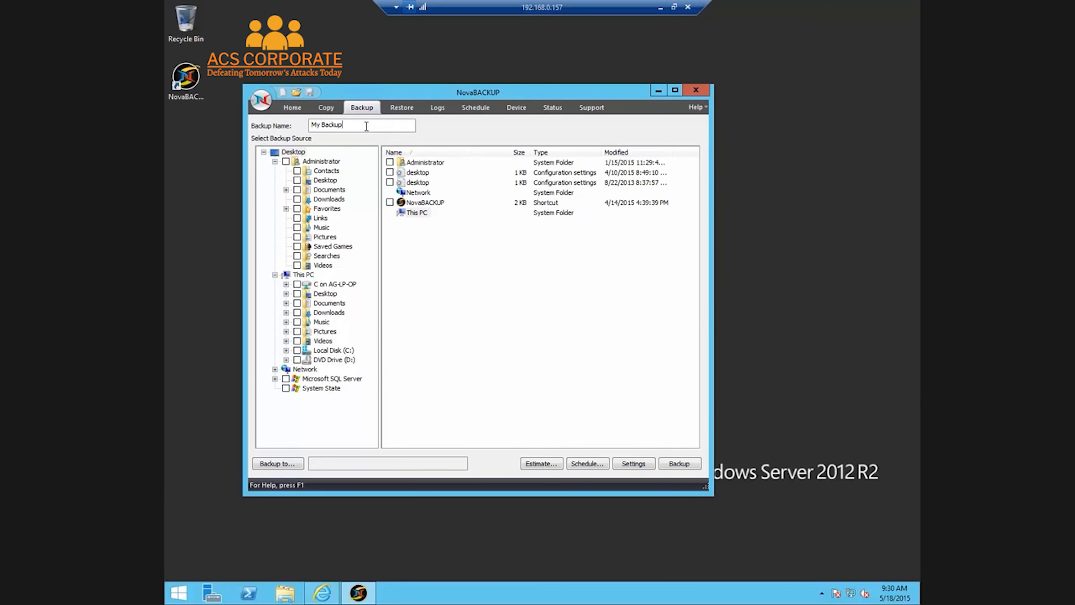
pyautogui.moveTo(360, 126); pyautogui.dragTo(307, 122)
pyautogui.rightClick(324, 125)
pyautogui.click(350, 175)
pyautogui.click(297, 190)
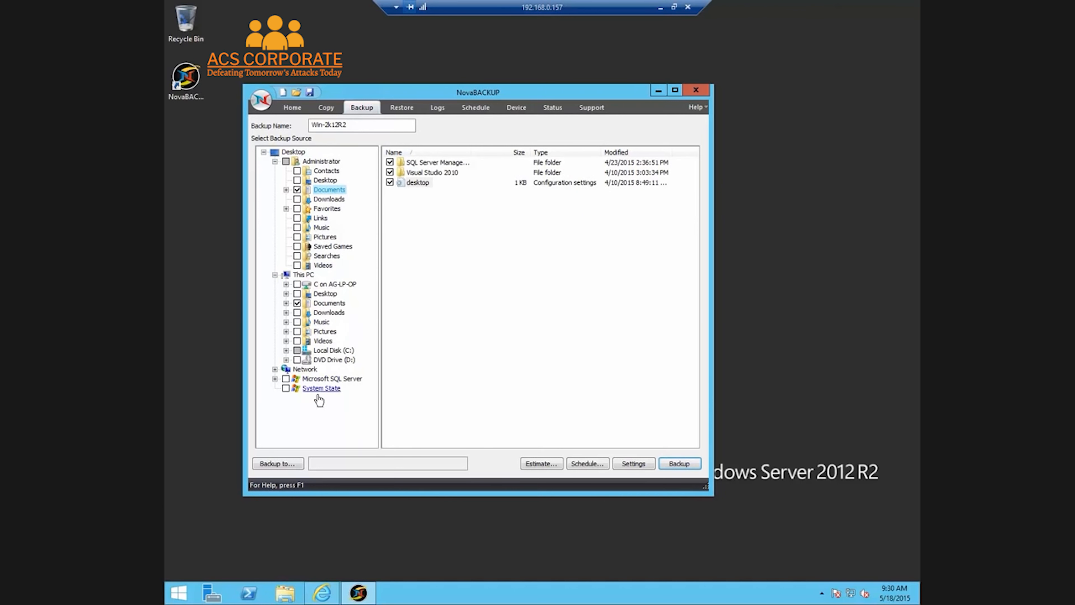
pyautogui.click(274, 378)
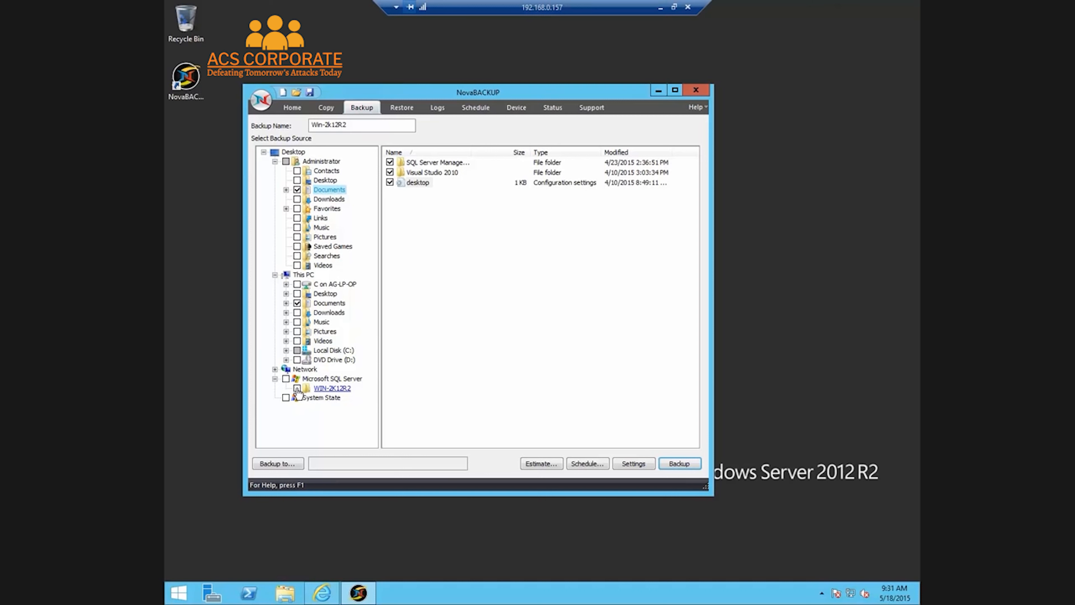
# Step: Set the backup destination to the existing NAS device with the media name Win-2k12R2
pyautogui.click(291, 463)
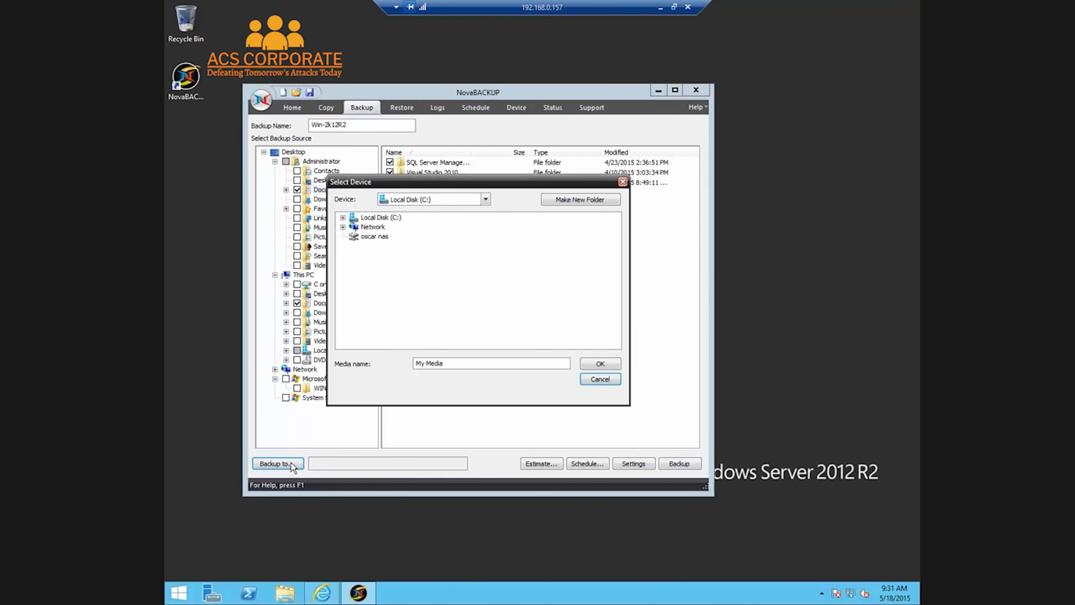
pyautogui.click(374, 236)
pyautogui.click(462, 363)
pyautogui.moveTo(440, 360); pyautogui.dragTo(337, 336)
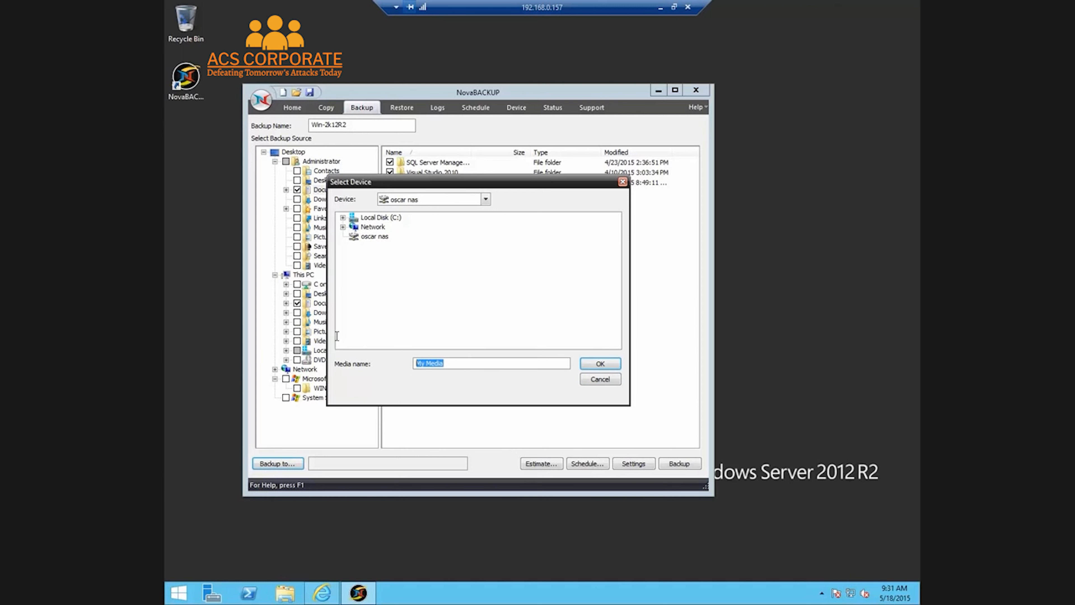
pyautogui.write('Win-2k12R2')
pyautogui.click(601, 365)
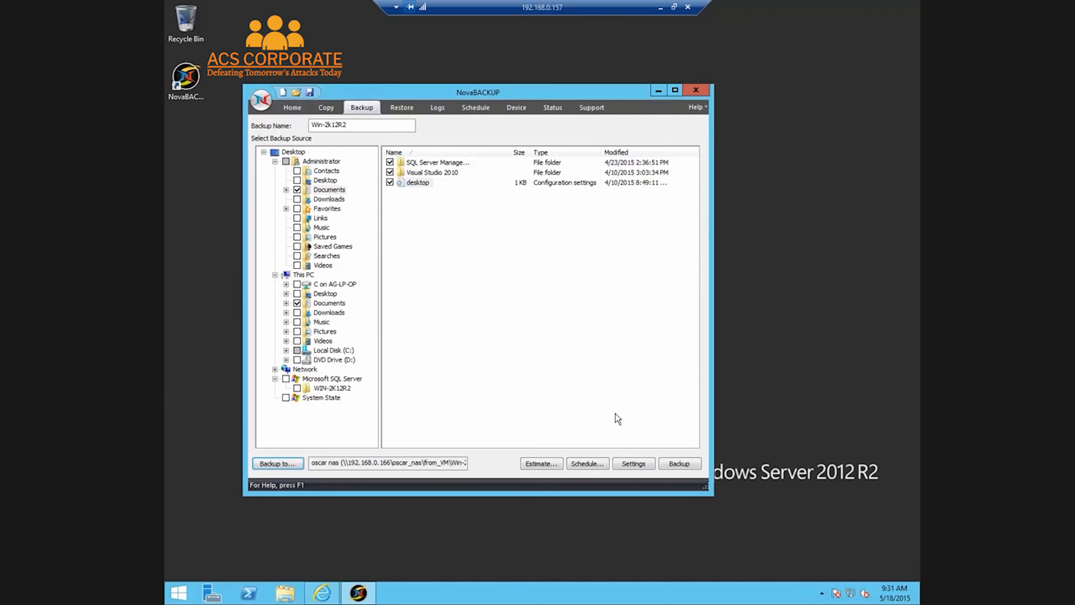
# Step: Set the backup job's write mode to Append to media in its advanced settings
pyautogui.click(629, 462)
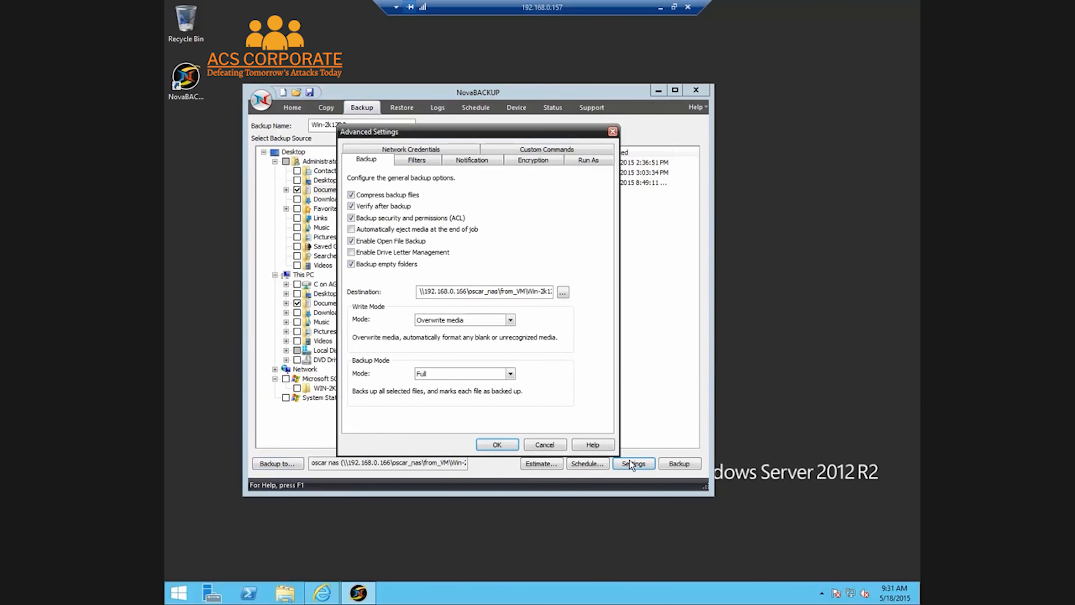
pyautogui.click(510, 320)
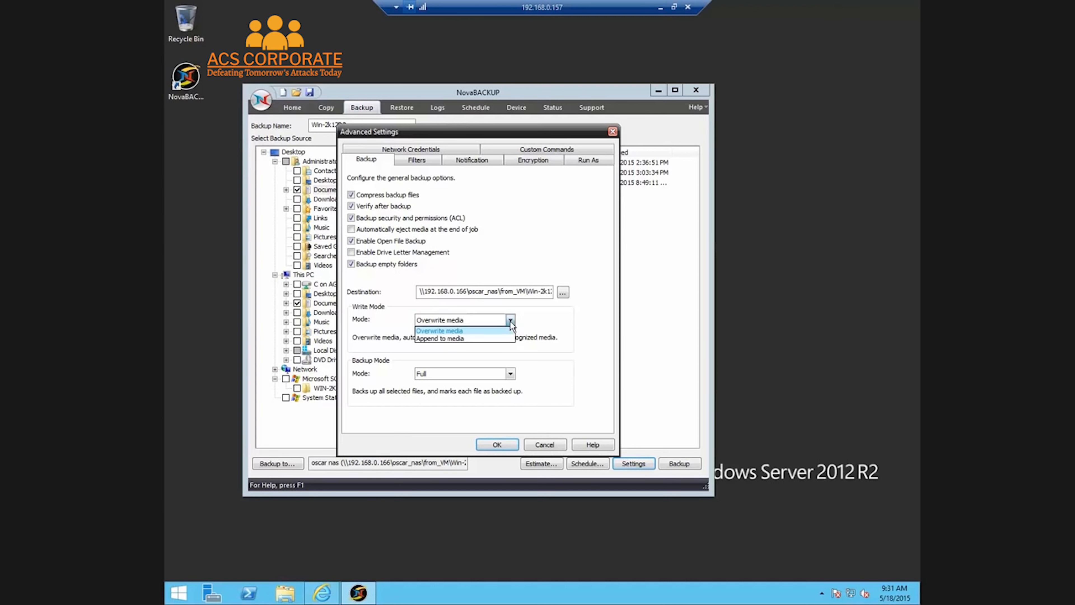
pyautogui.click(497, 339)
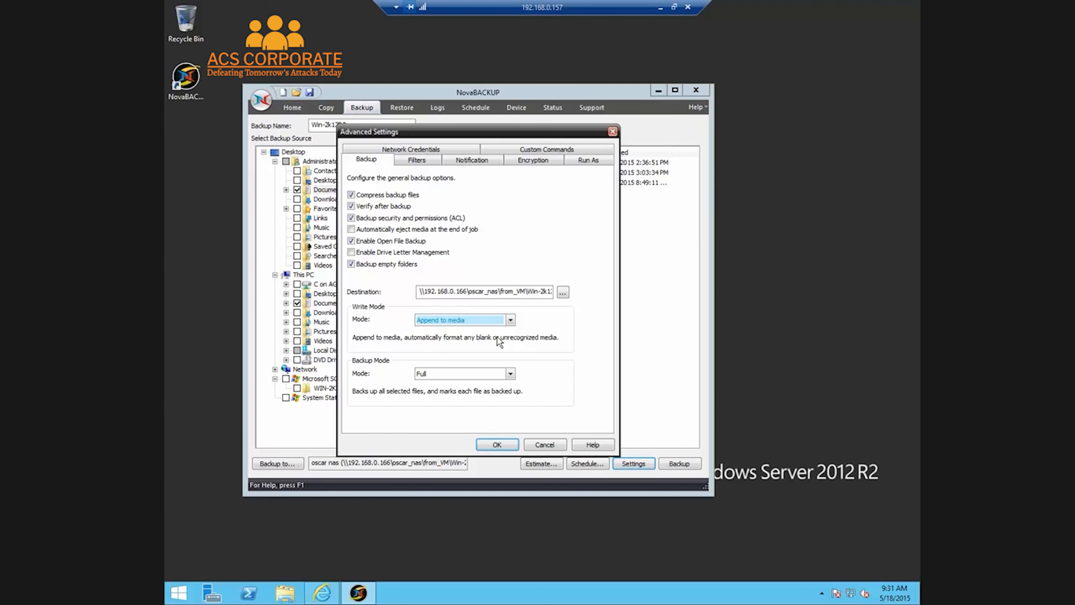
pyautogui.click(511, 321)
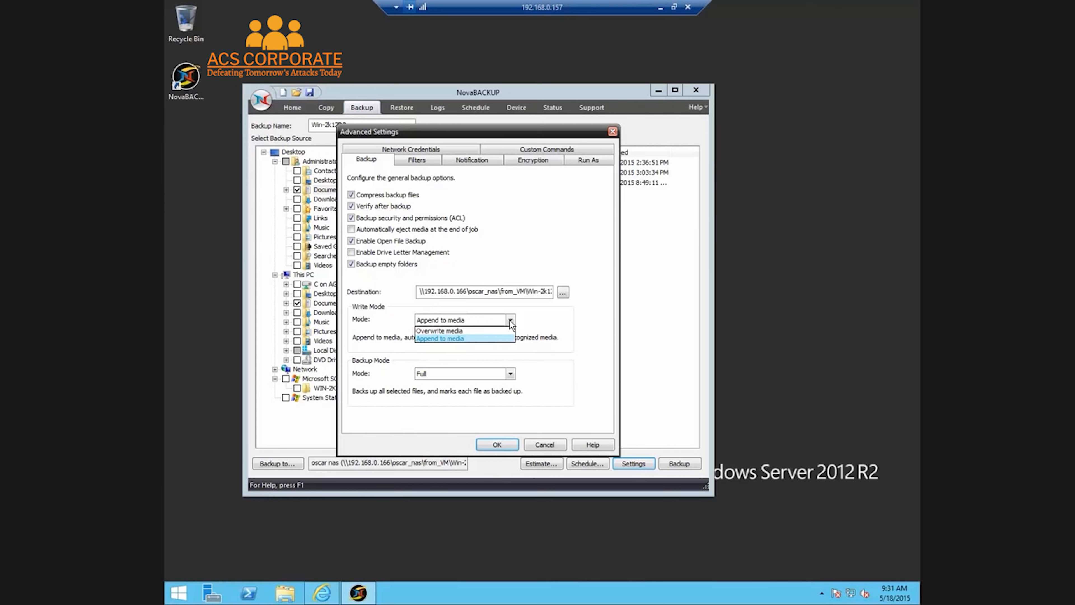
pyautogui.click(511, 323)
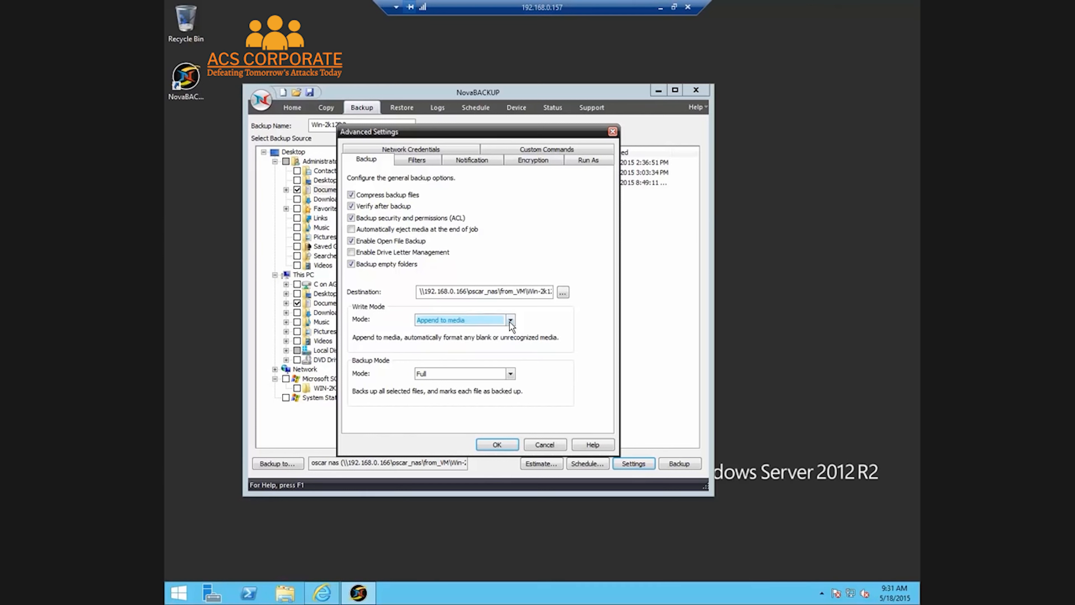
pyautogui.click(493, 444)
# Step: Start scheduling the backup job and save it as Win-2k12R2 in the Backup folder
pyautogui.click(591, 464)
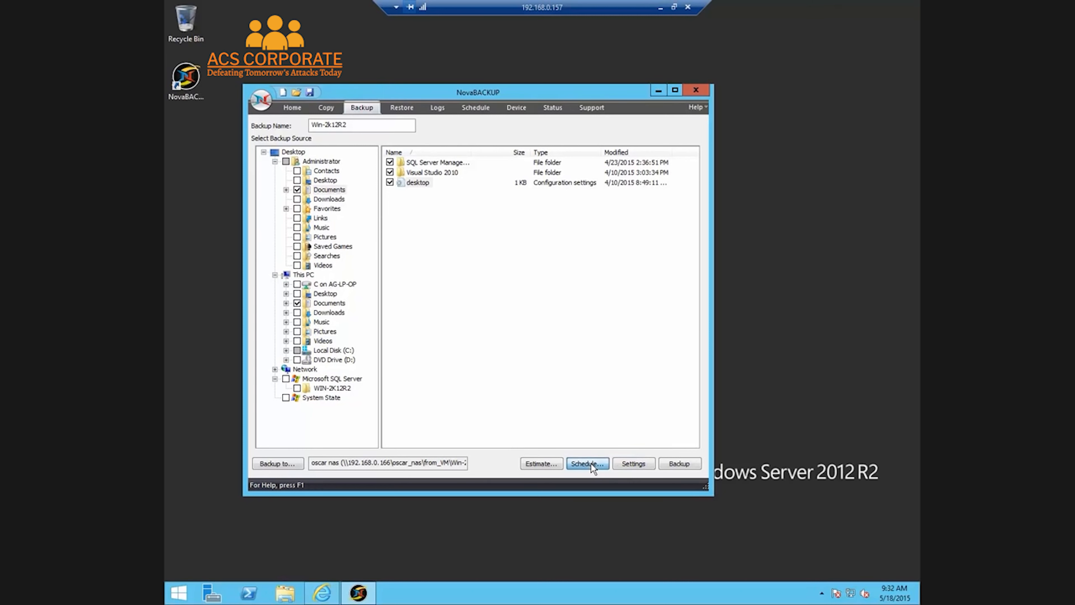
pyautogui.click(527, 319)
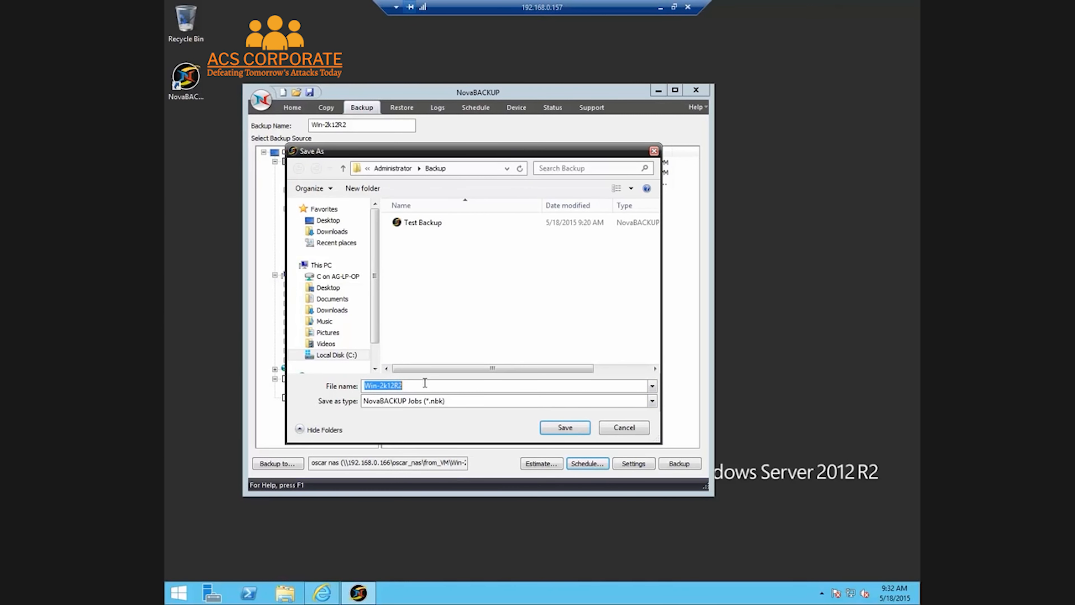
pyautogui.click(550, 427)
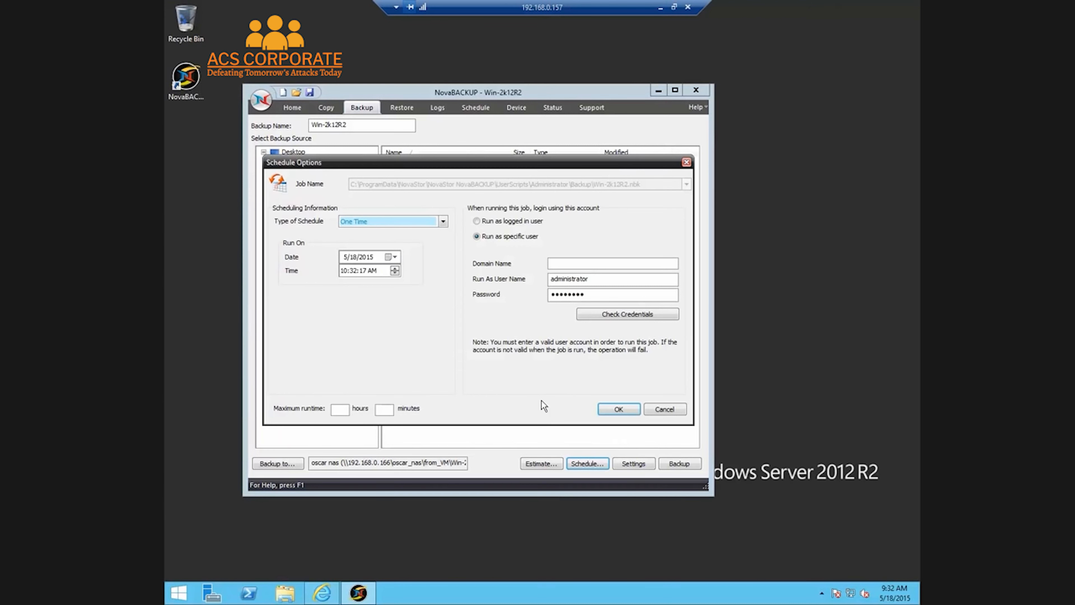
# Step: Schedule the Win-2k12R2 job weekly with its first run on 5/23/2015, check the run-as account's credentials, and save the schedule
pyautogui.click(444, 222)
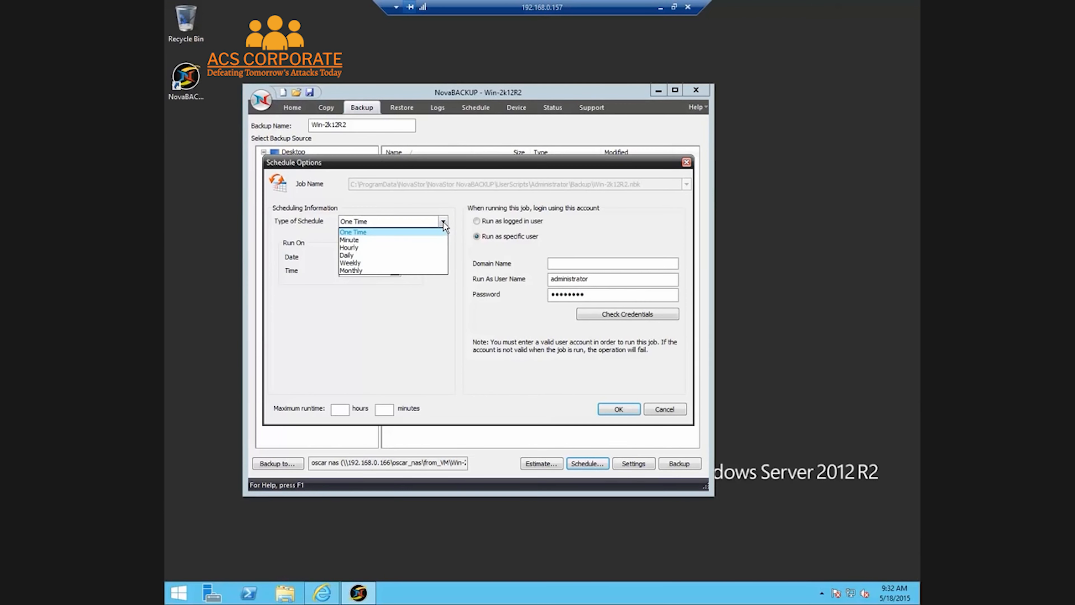
pyautogui.click(368, 263)
pyautogui.click(390, 257)
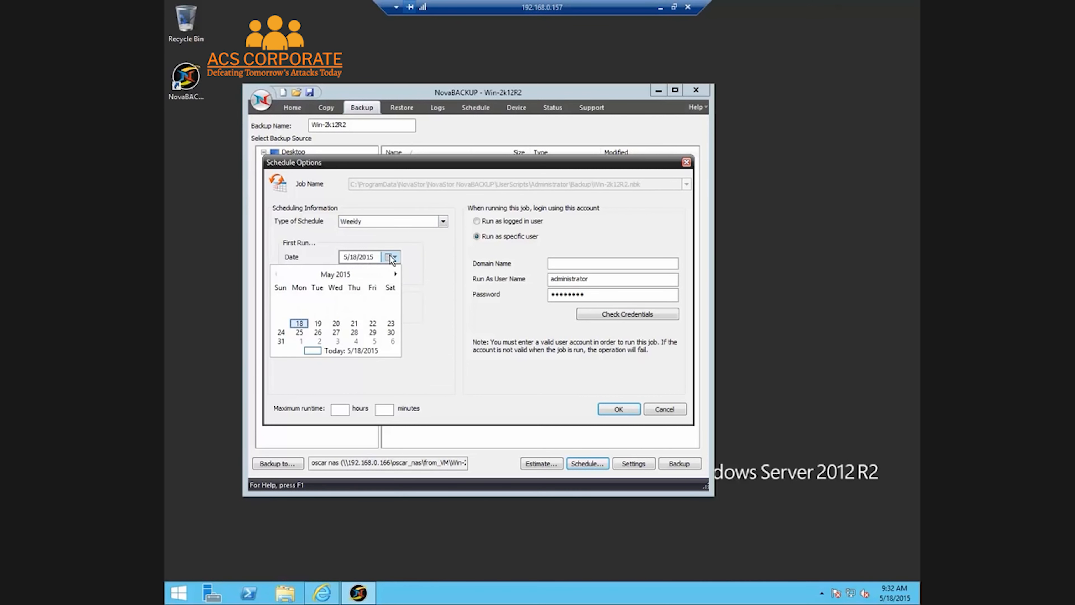
pyautogui.click(390, 324)
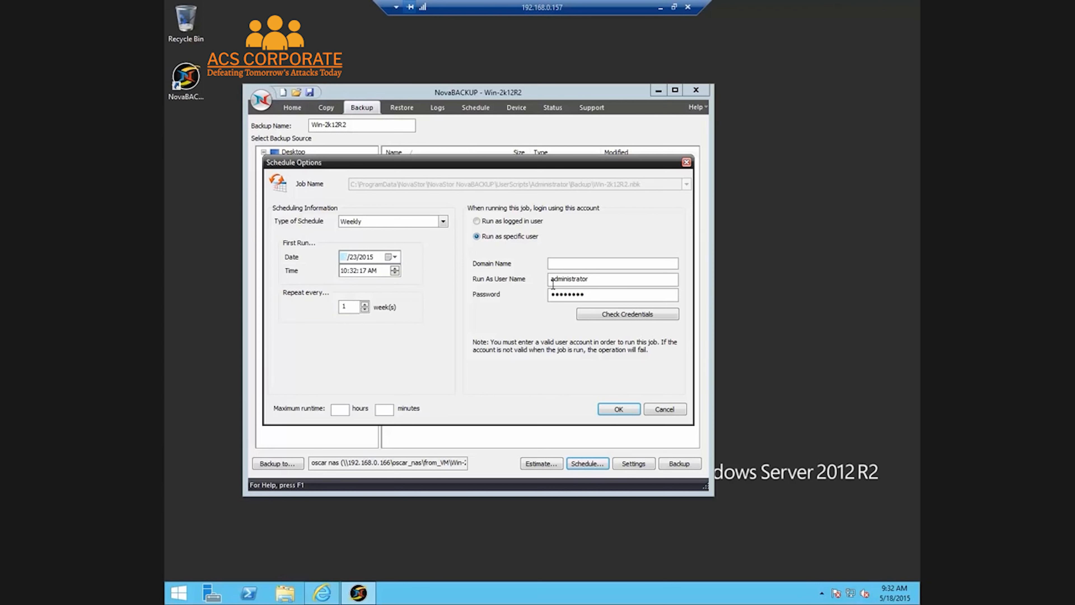
pyautogui.click(615, 315)
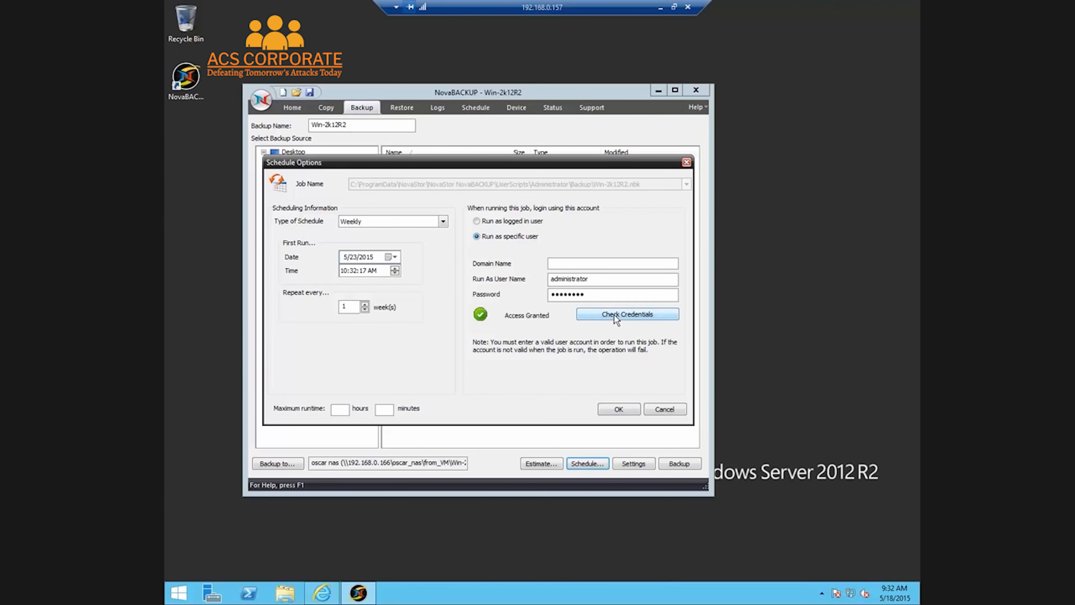
pyautogui.click(619, 409)
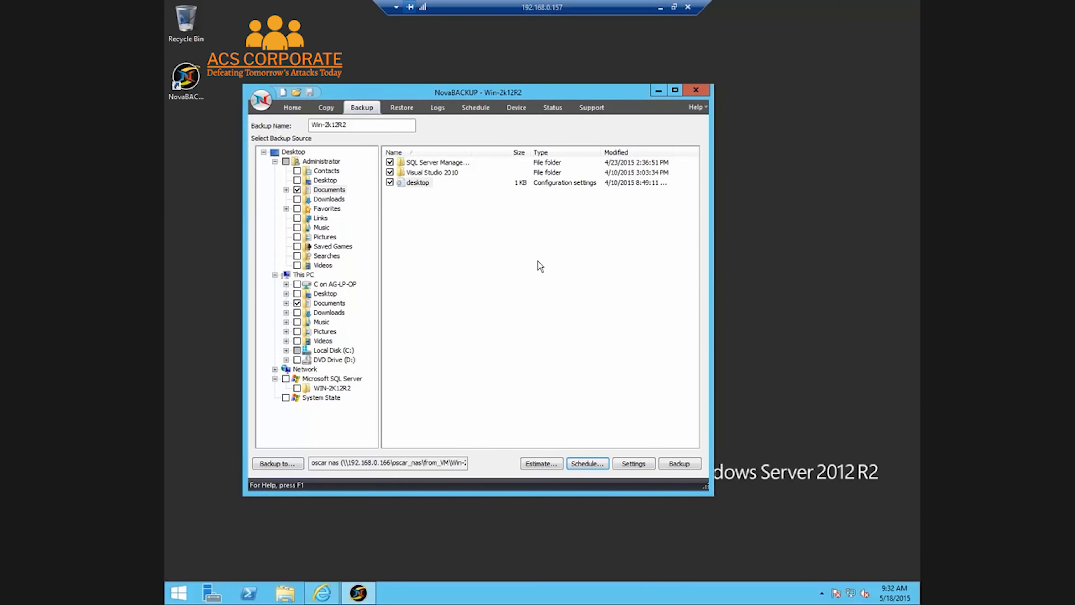
# Step: Run the scheduled Win-2k12R2 job immediately and check its backup files in the Nova Test folder
pyautogui.click(476, 108)
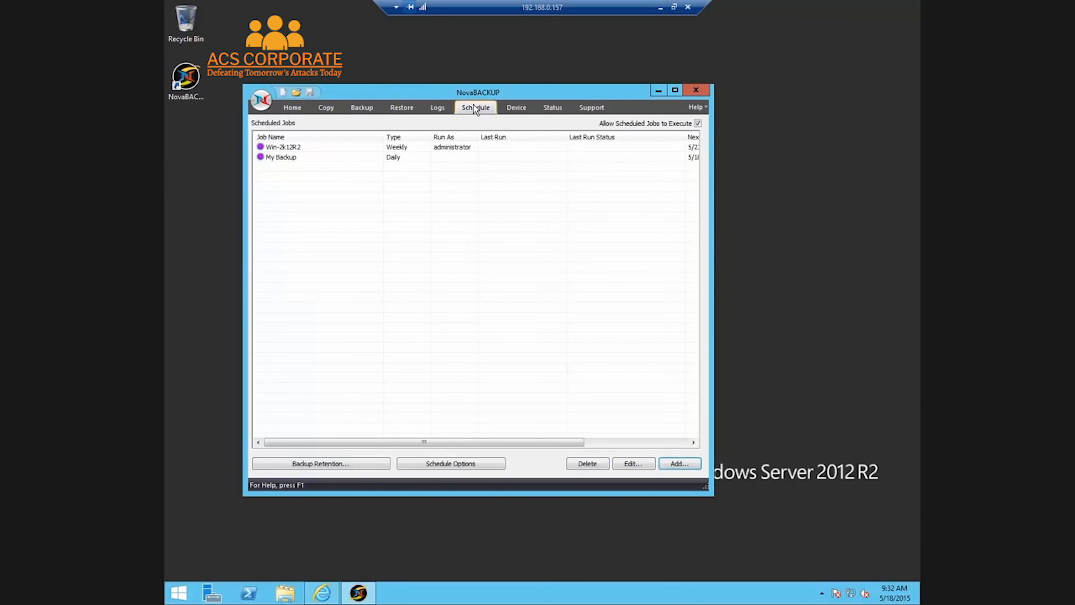
pyautogui.click(297, 148)
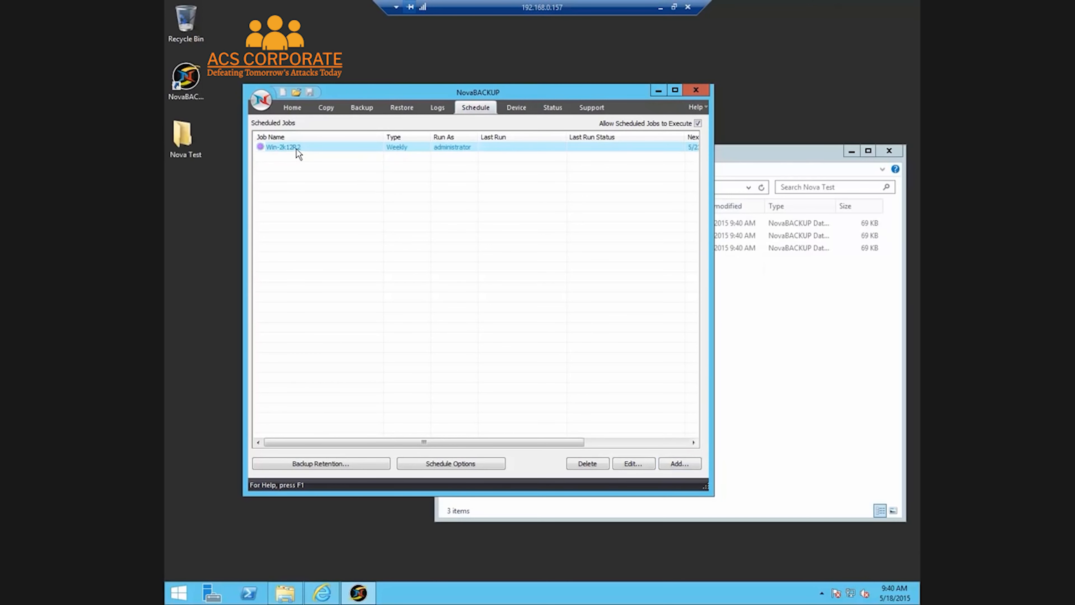
pyautogui.rightClick(297, 152)
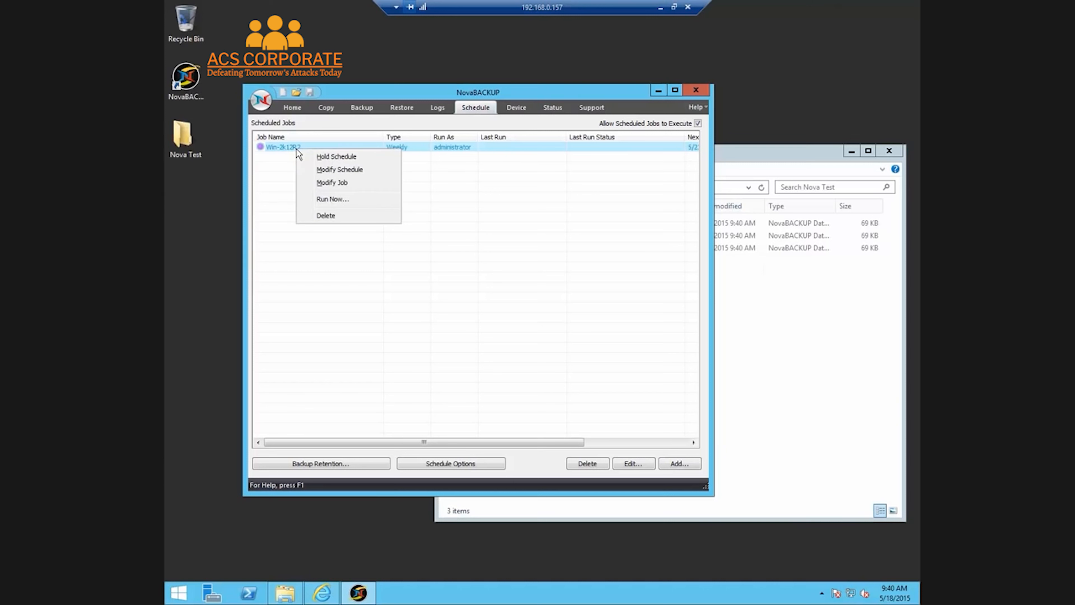
pyautogui.click(324, 200)
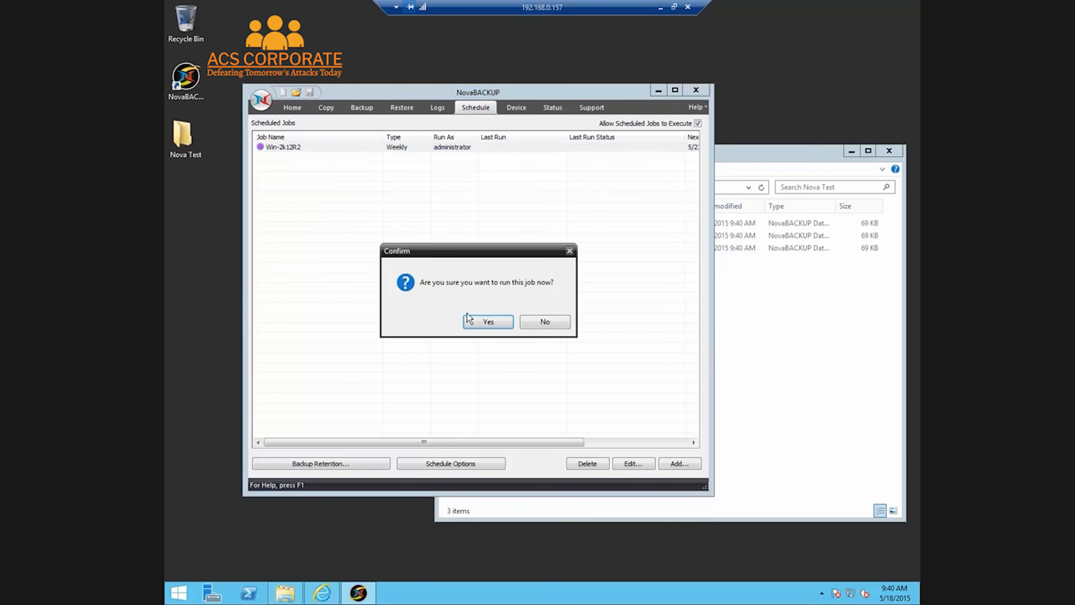
pyautogui.click(486, 322)
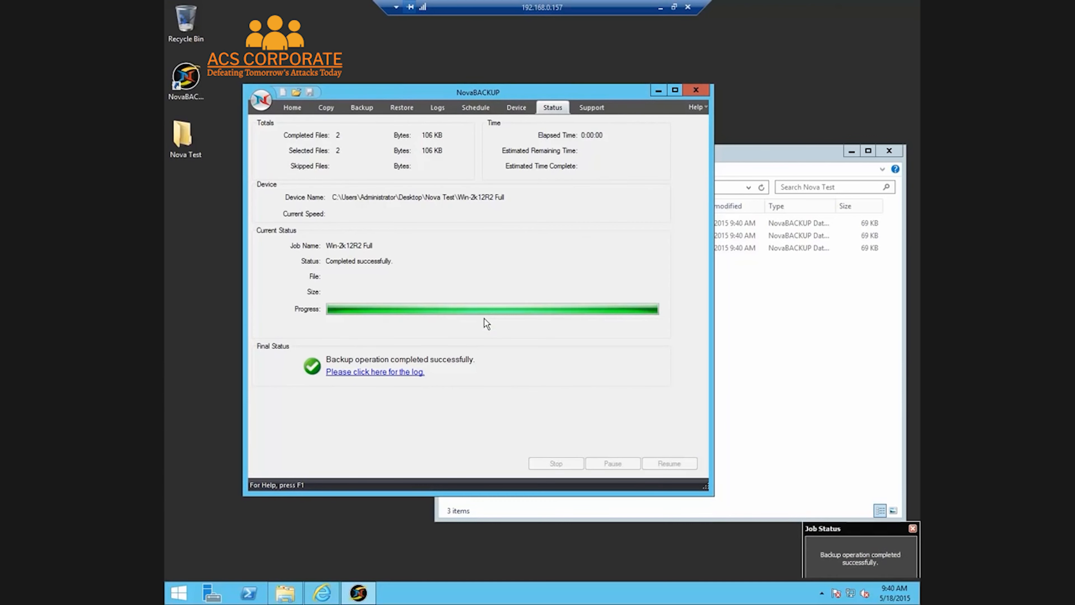
pyautogui.click(799, 331)
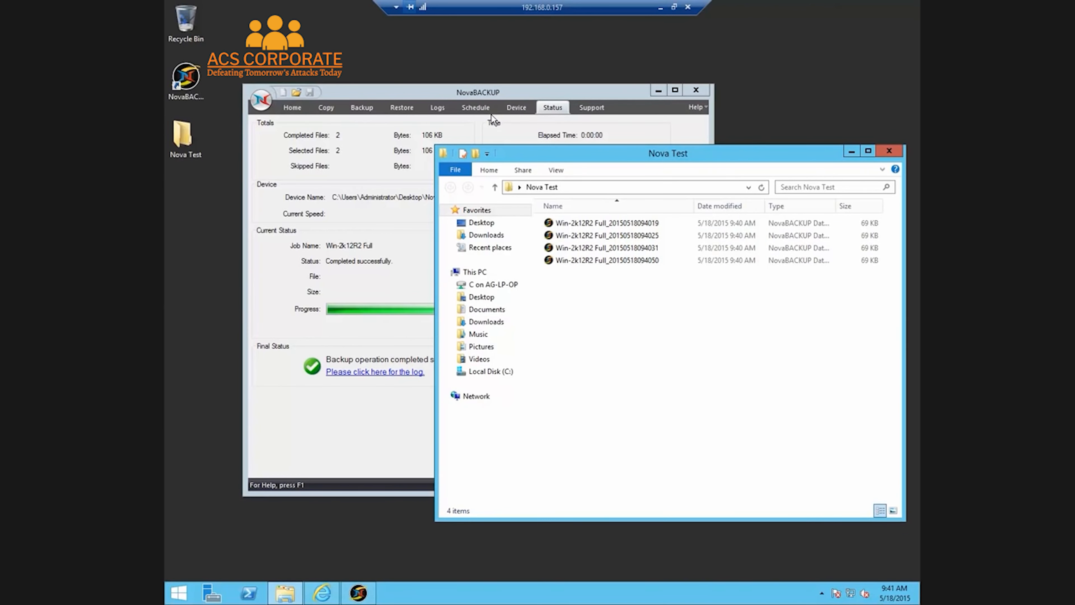
# Step: Run the Win-2k12R2 job a second time and check the Nova Test folder for the additional backup file
pyautogui.click(476, 108)
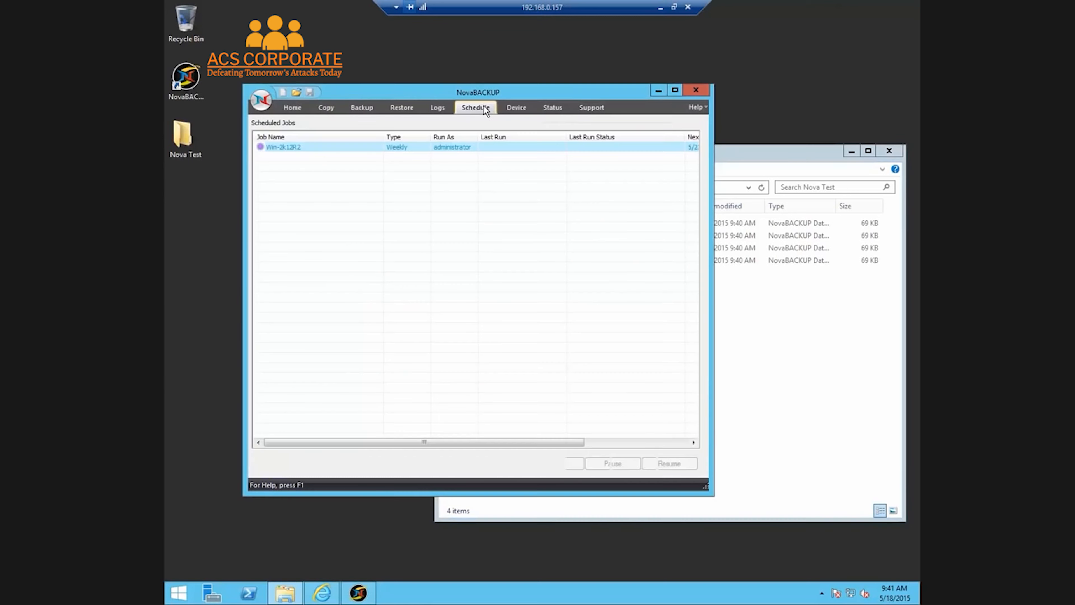
pyautogui.rightClick(303, 148)
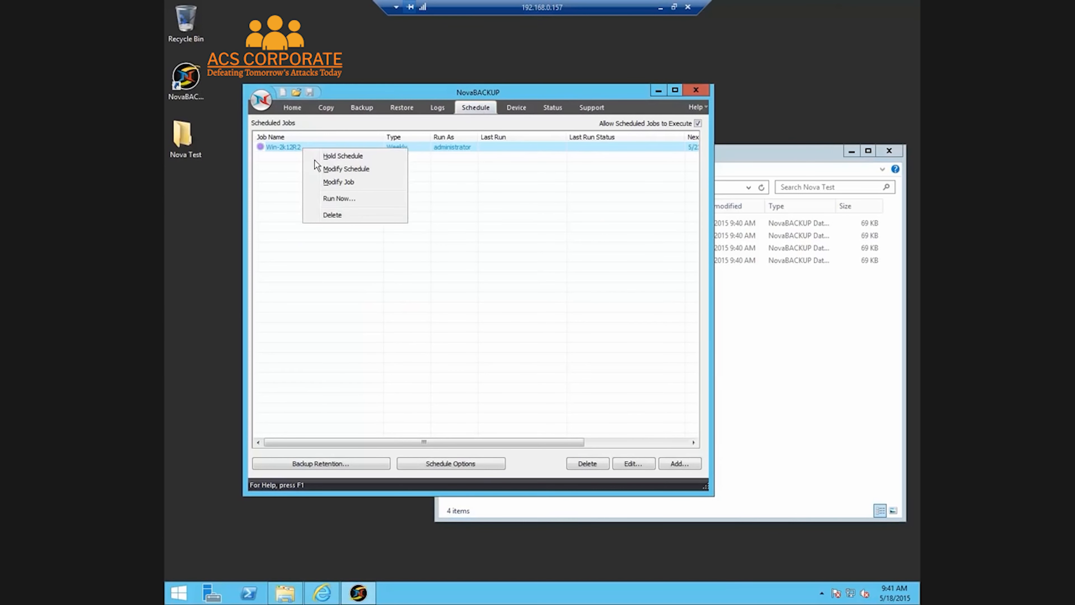
pyautogui.click(336, 199)
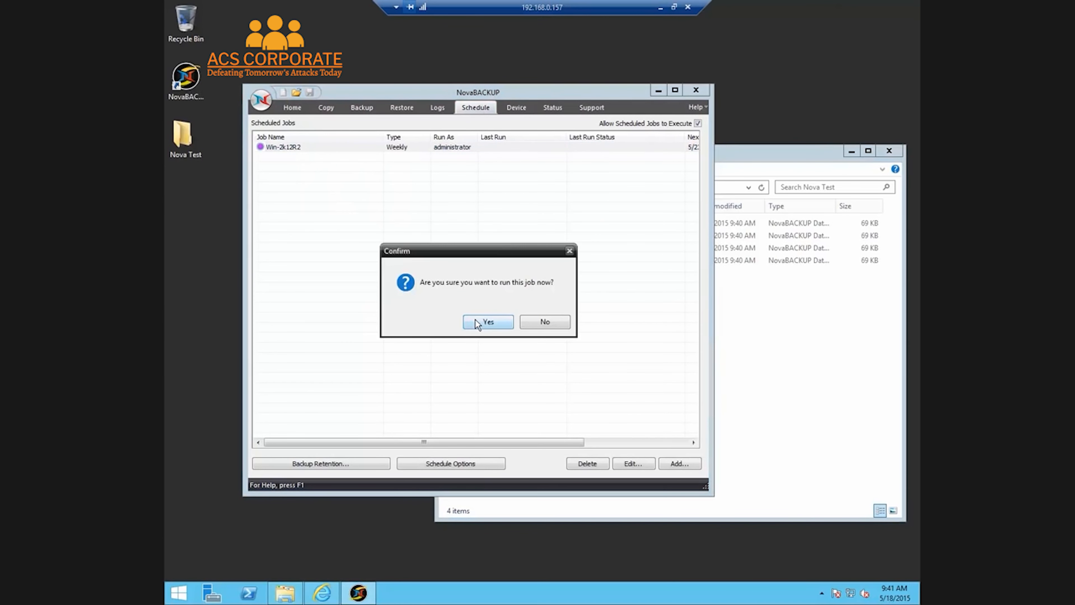
pyautogui.click(476, 320)
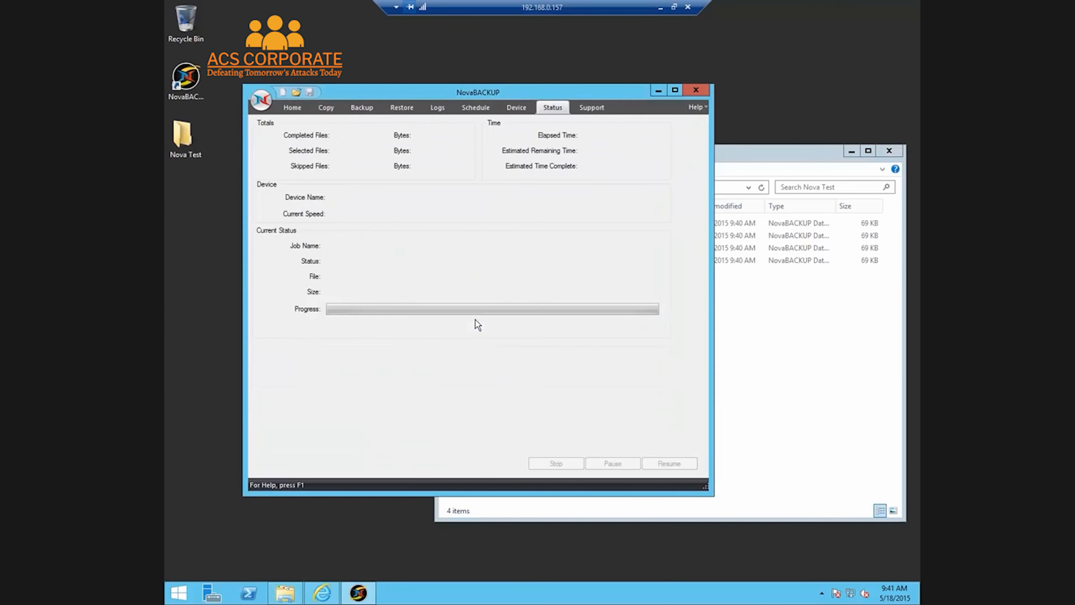
pyautogui.click(816, 330)
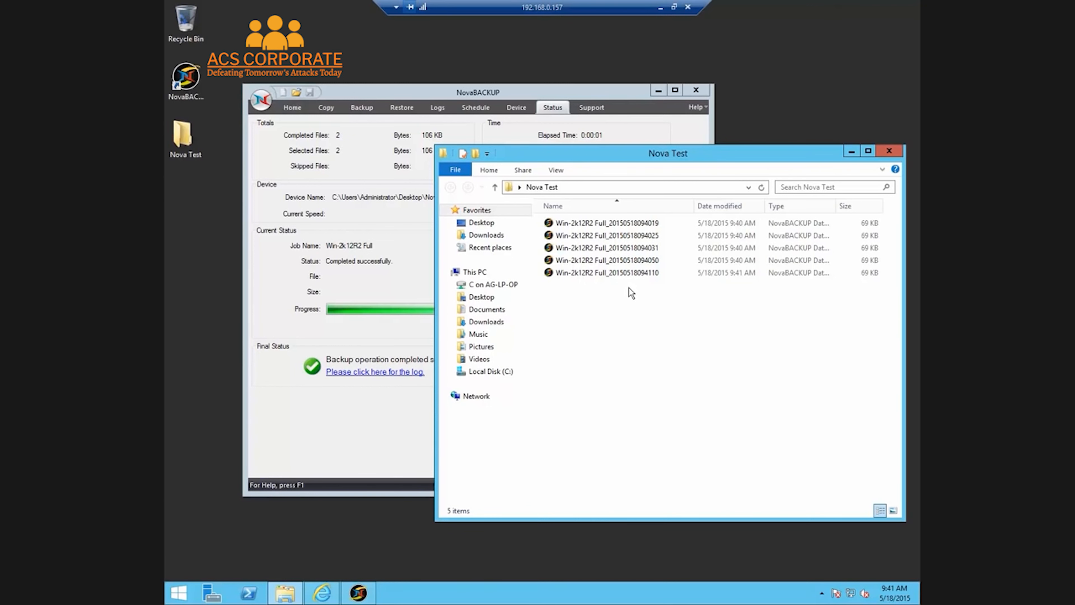
# Step: Create a new backup retention job named Win-2k12R2 Full Retention with default retention settings
pyautogui.click(476, 108)
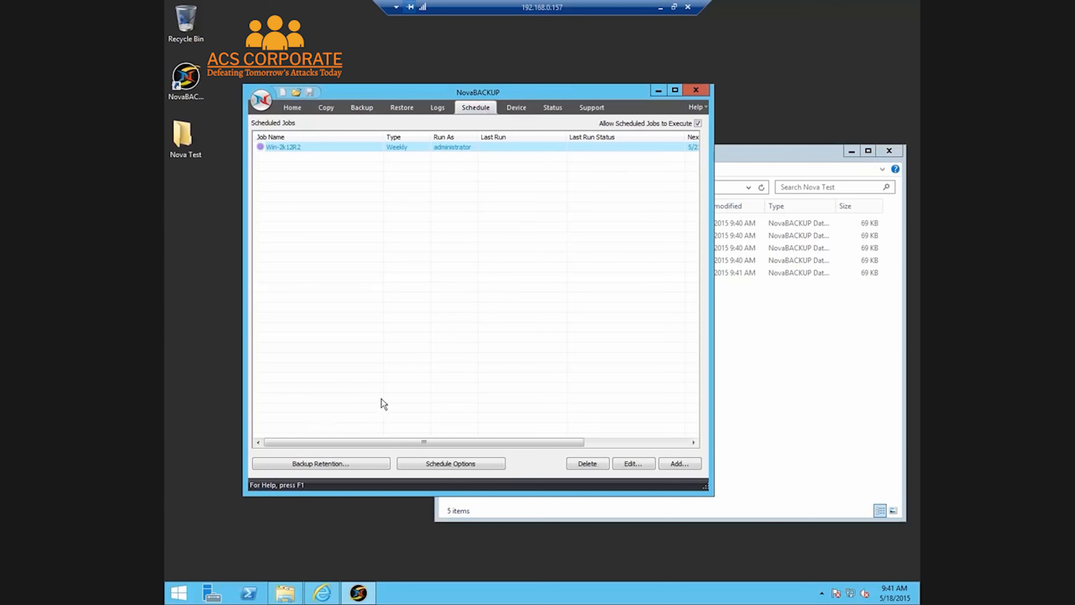
pyautogui.click(347, 464)
pyautogui.click(406, 398)
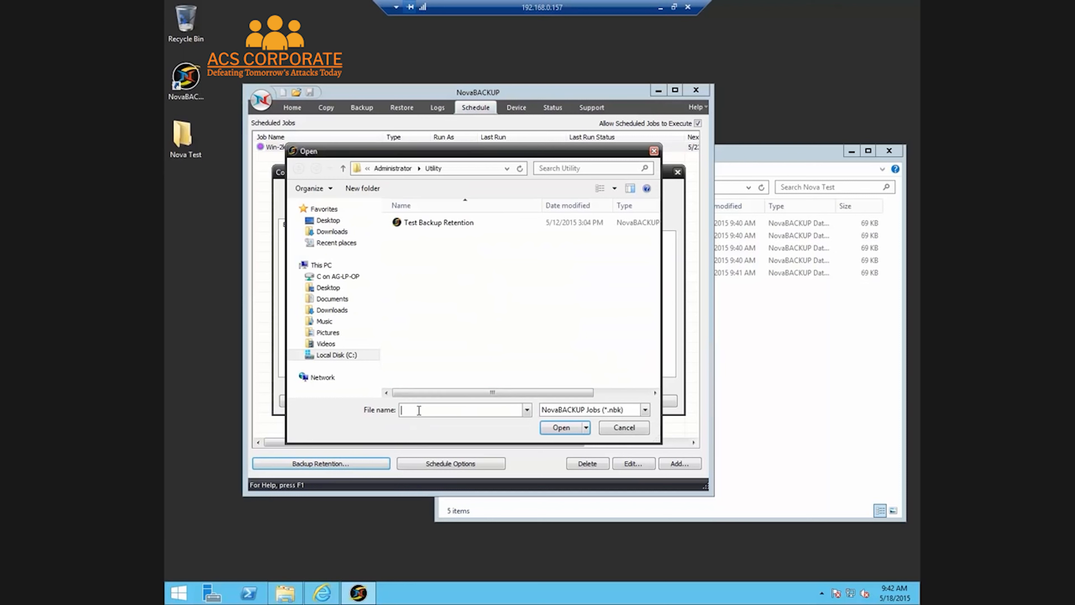
pyautogui.write('Win-2k12R2 Full')
pyautogui.write('Retention')
pyautogui.click(552, 429)
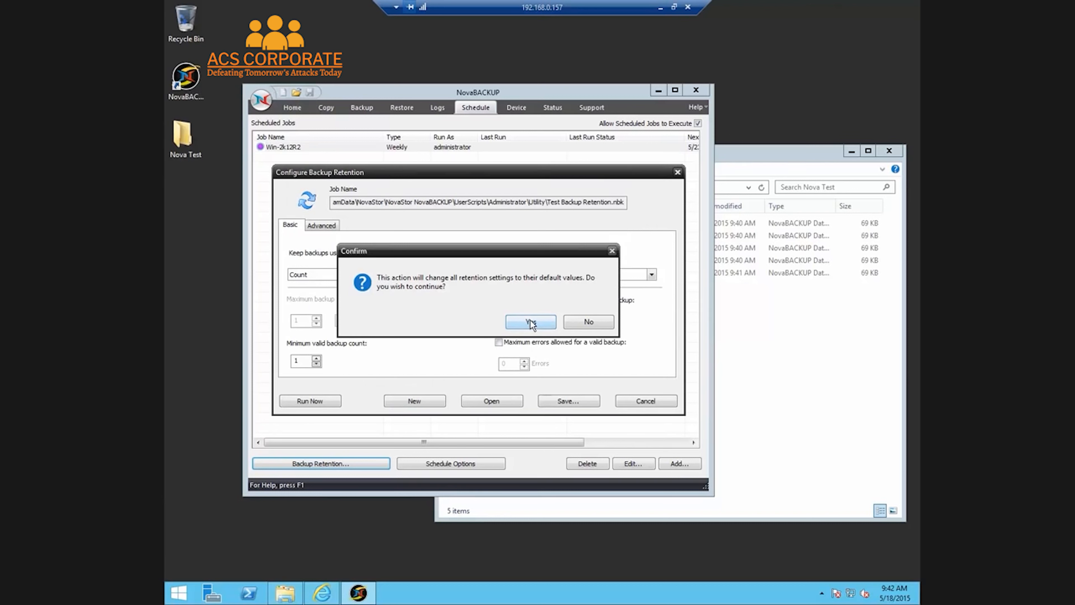
pyautogui.click(531, 324)
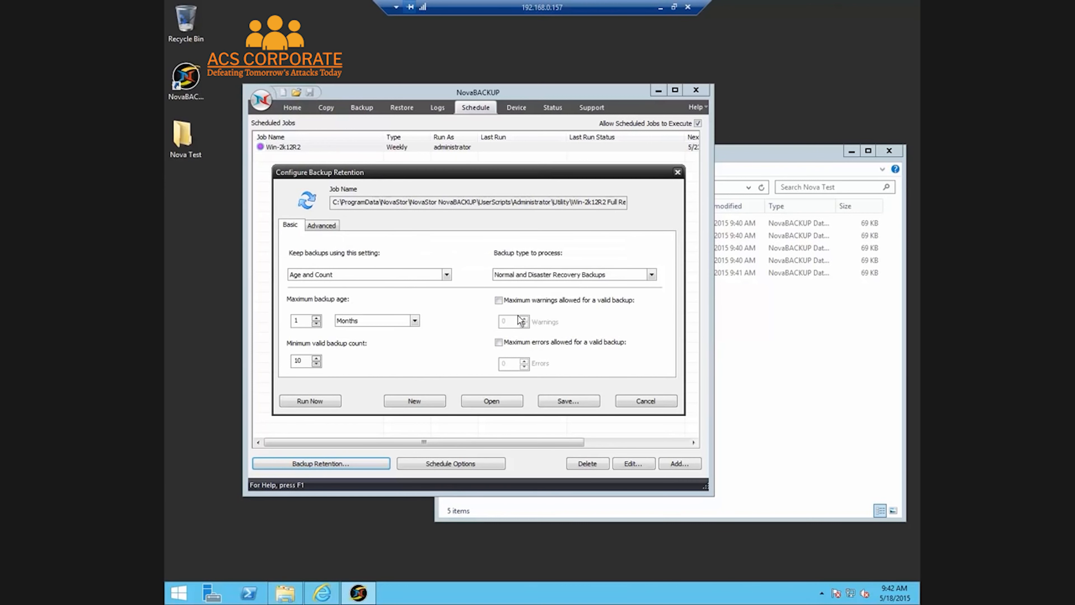
# Step: Set the retention job to keep backups by Count with a minimum valid backup count of 2, and review the backup types to process
pyautogui.click(447, 275)
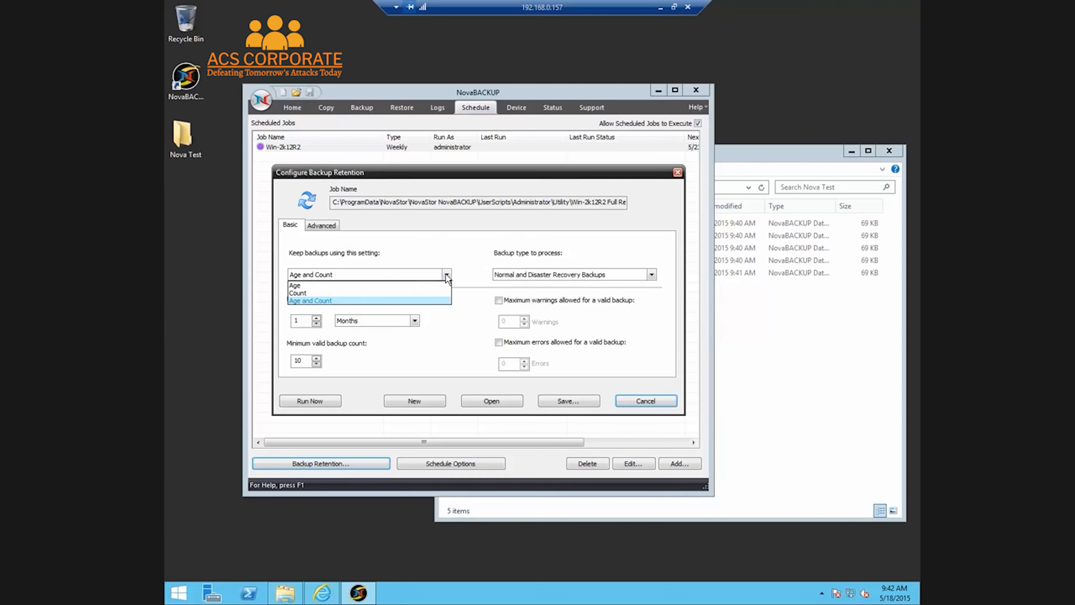
pyautogui.click(383, 292)
pyautogui.moveTo(303, 360); pyautogui.dragTo(282, 360)
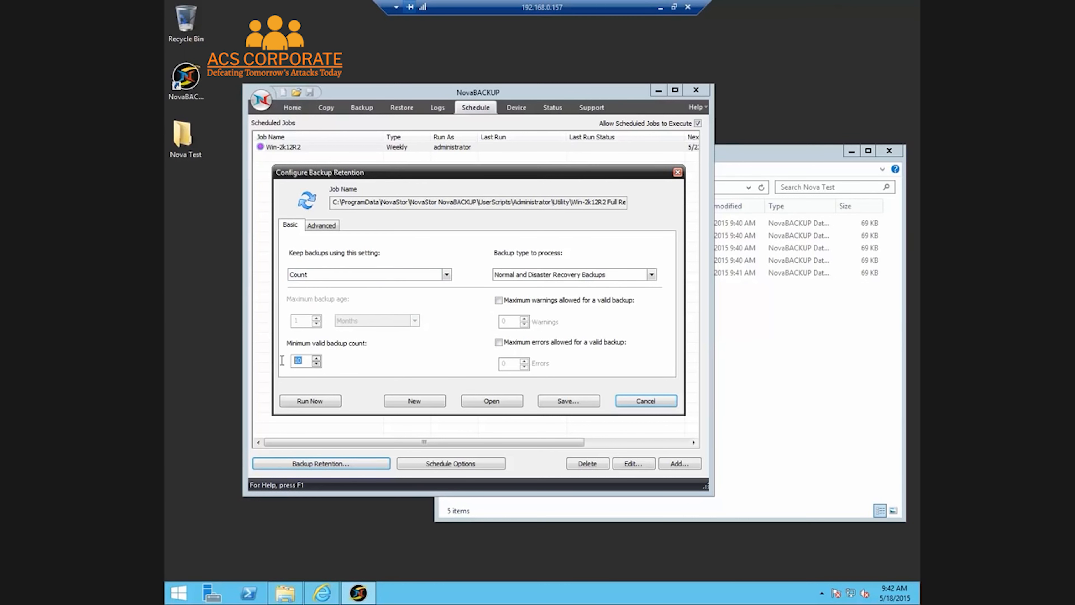
pyautogui.write('2')
pyautogui.click(648, 276)
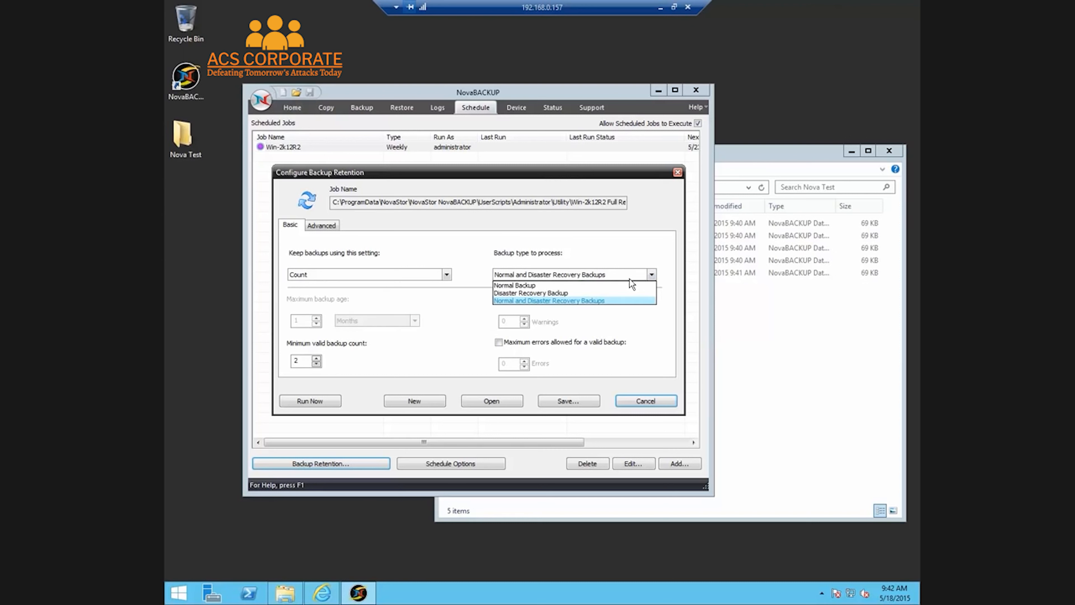
pyautogui.click(572, 285)
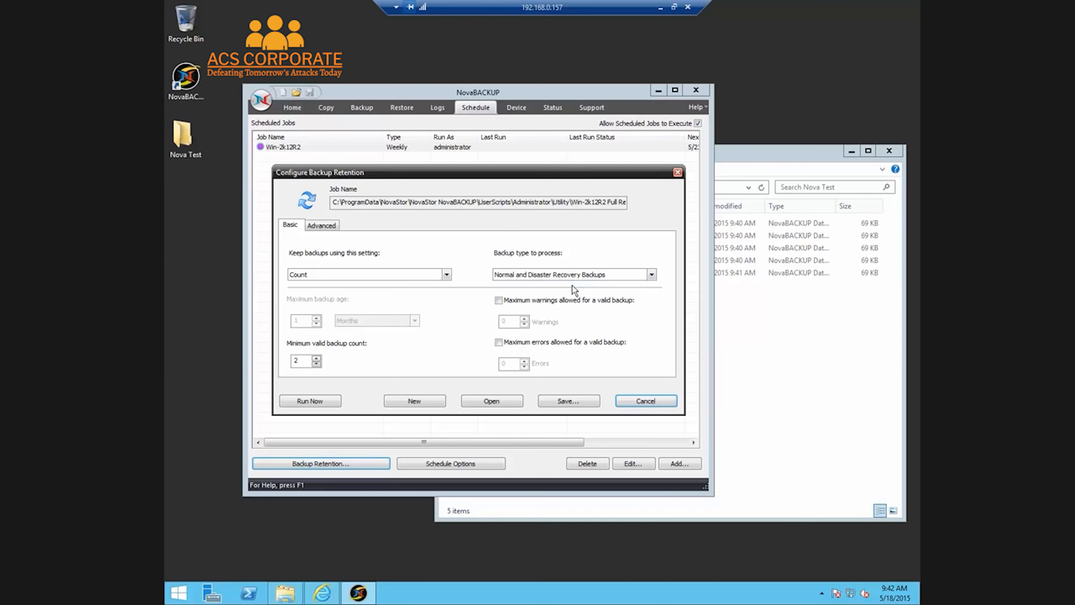
# Step: Set the retention job's backup media type to Disk and disable removing index/logs when a backup file cannot be deleted
pyautogui.click(332, 227)
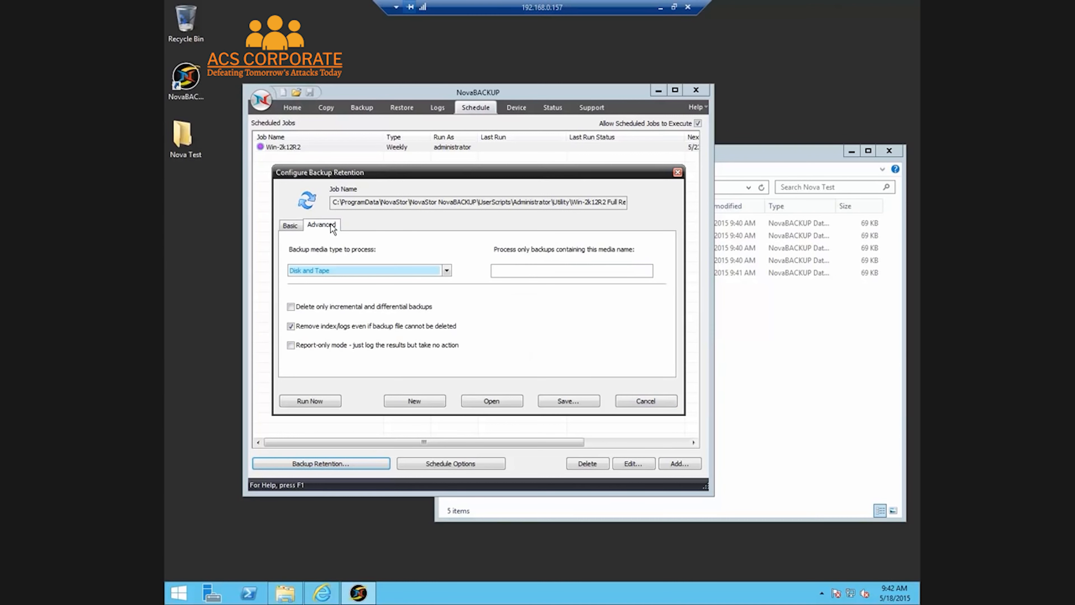
pyautogui.click(447, 271)
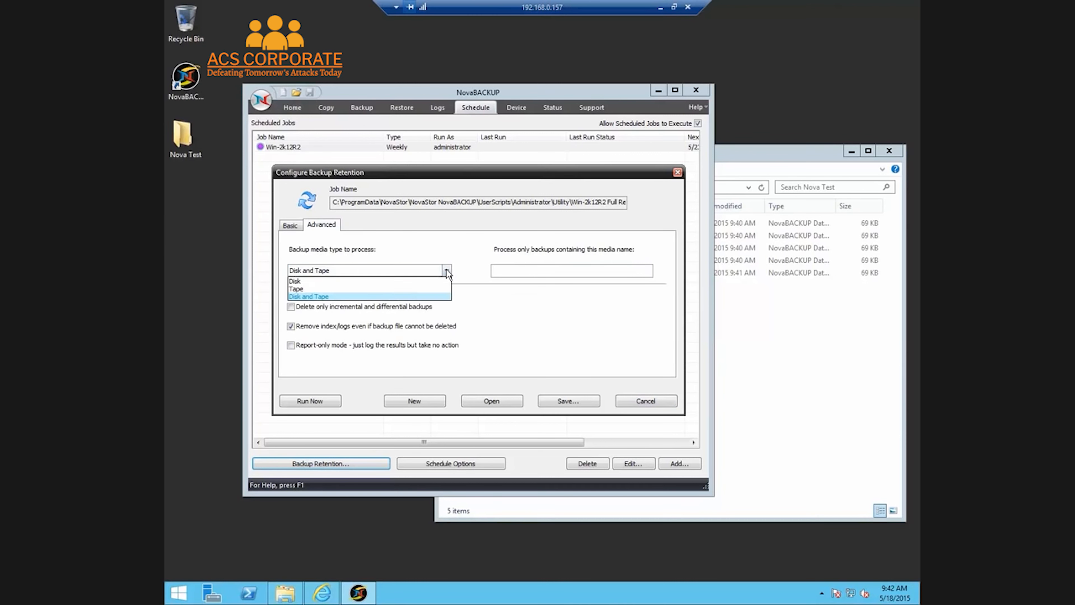
pyautogui.click(362, 282)
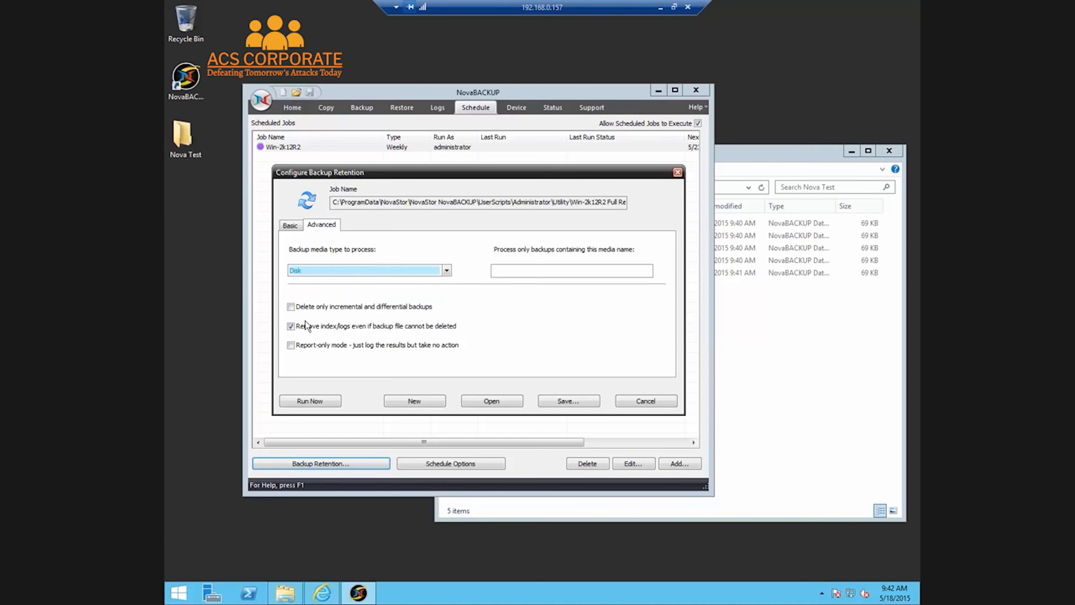
pyautogui.click(290, 327)
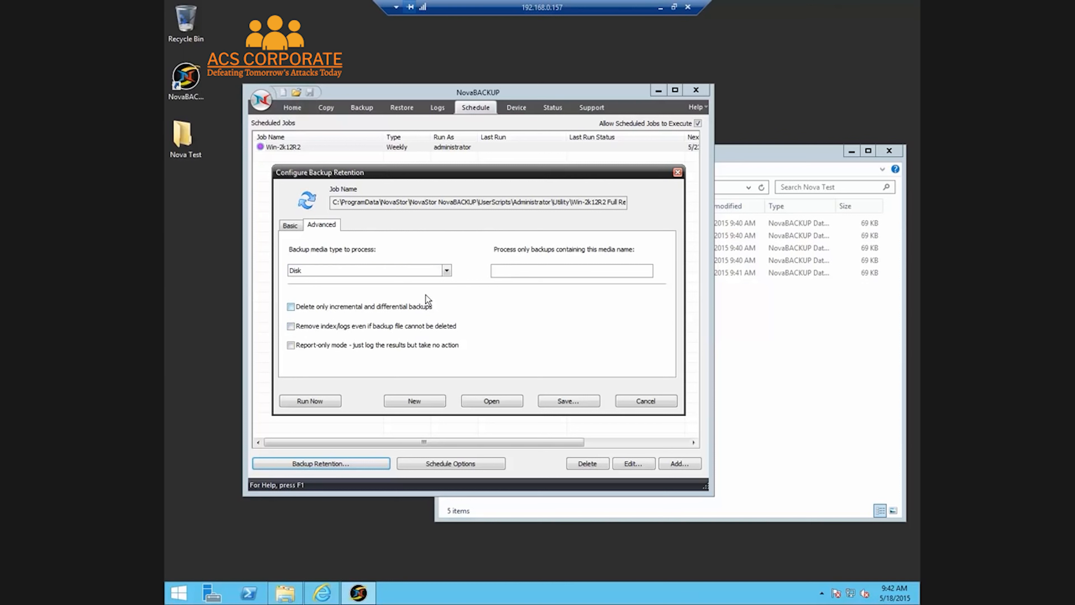
# Step: Limit retention to backups with the media name Win-2k12R2-Full and save the job as Win-2k12R2 Full Retention in the Utility folder
pyautogui.click(500, 273)
pyautogui.write('Win-2k12R2-Full')
pyautogui.click(566, 401)
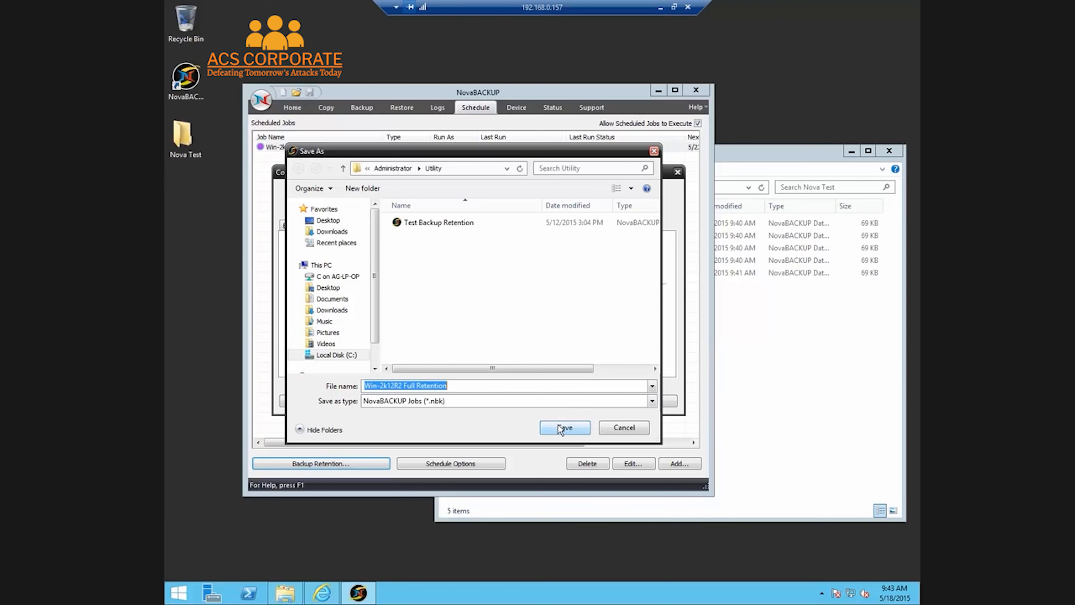
pyautogui.click(559, 425)
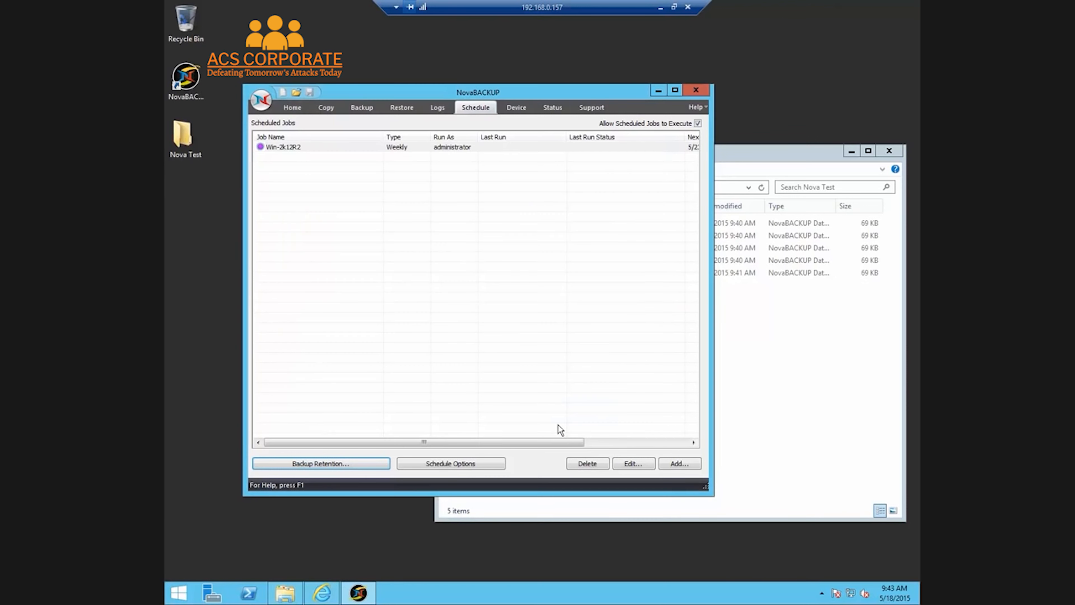
# Step: Start a new schedule entry and choose the Win-2k12R2 Full Retention job from the Utility folder
pyautogui.click(671, 464)
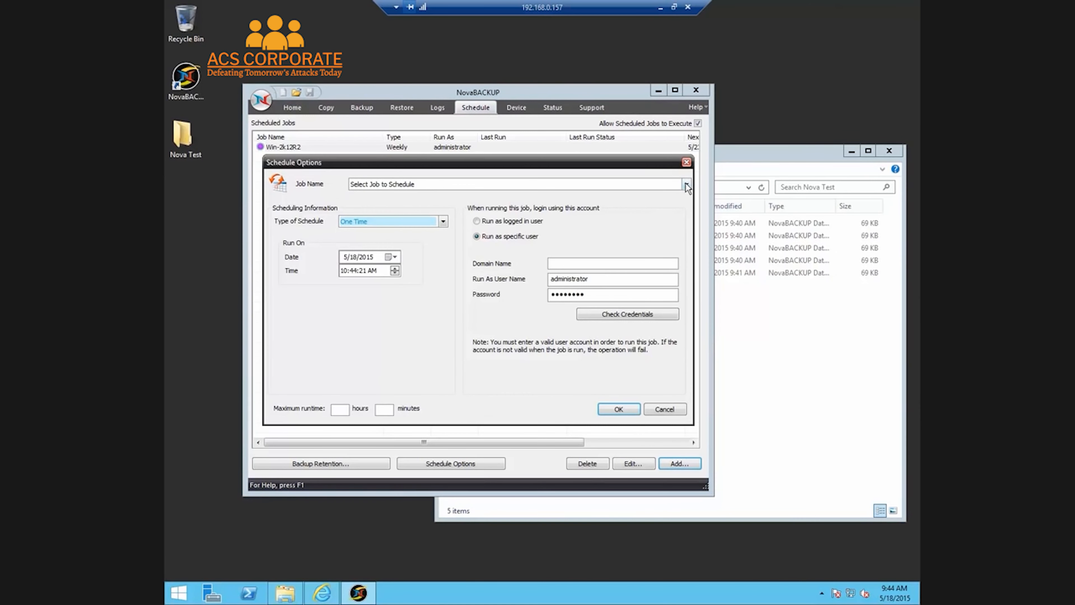
pyautogui.click(686, 185)
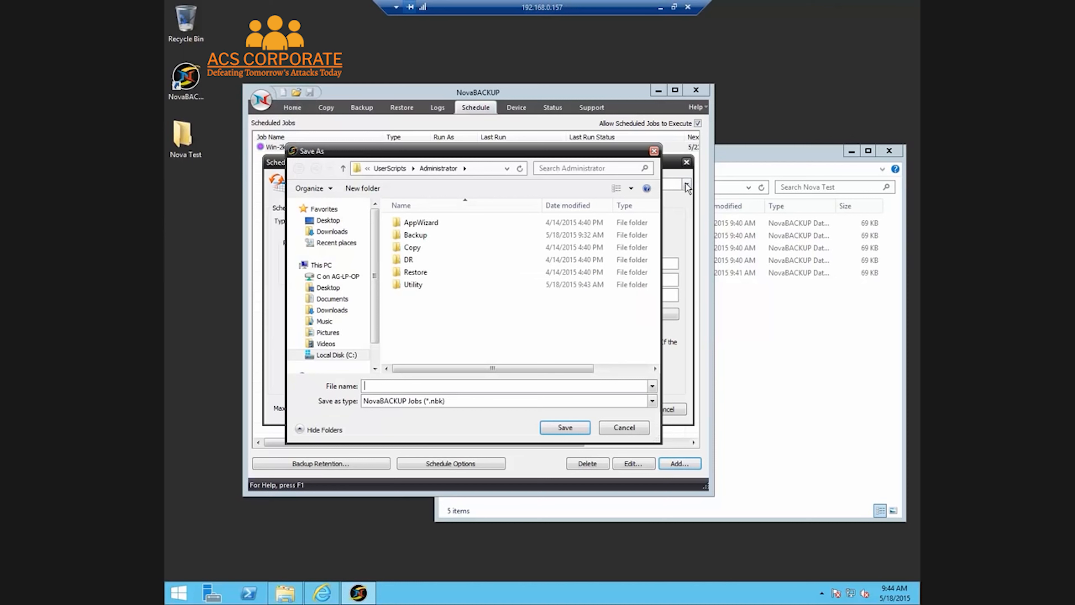
pyautogui.click(406, 286)
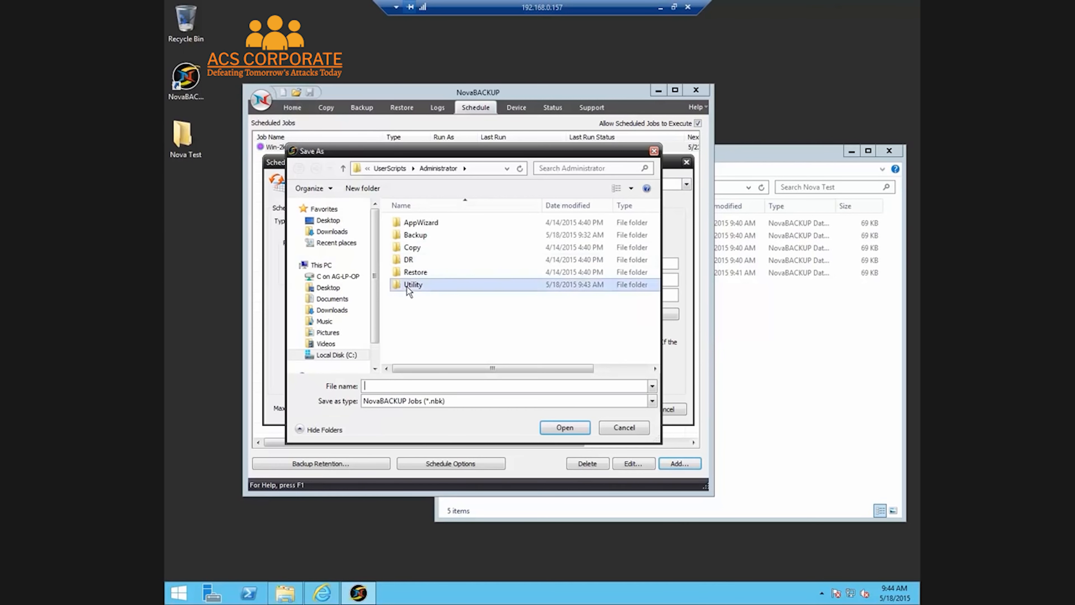
pyautogui.doubleClick(406, 287)
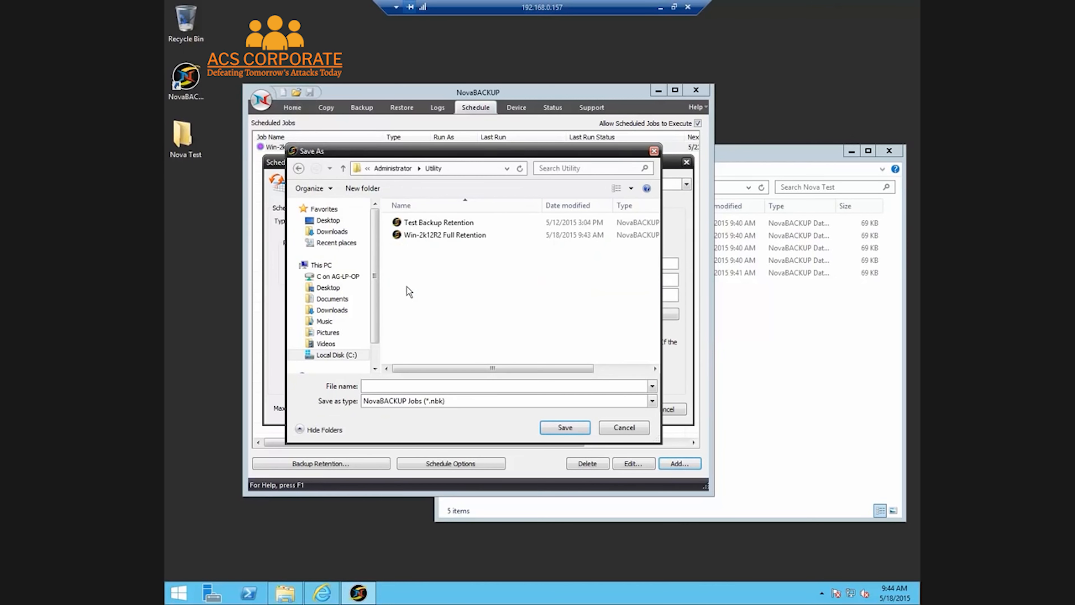
pyautogui.doubleClick(441, 236)
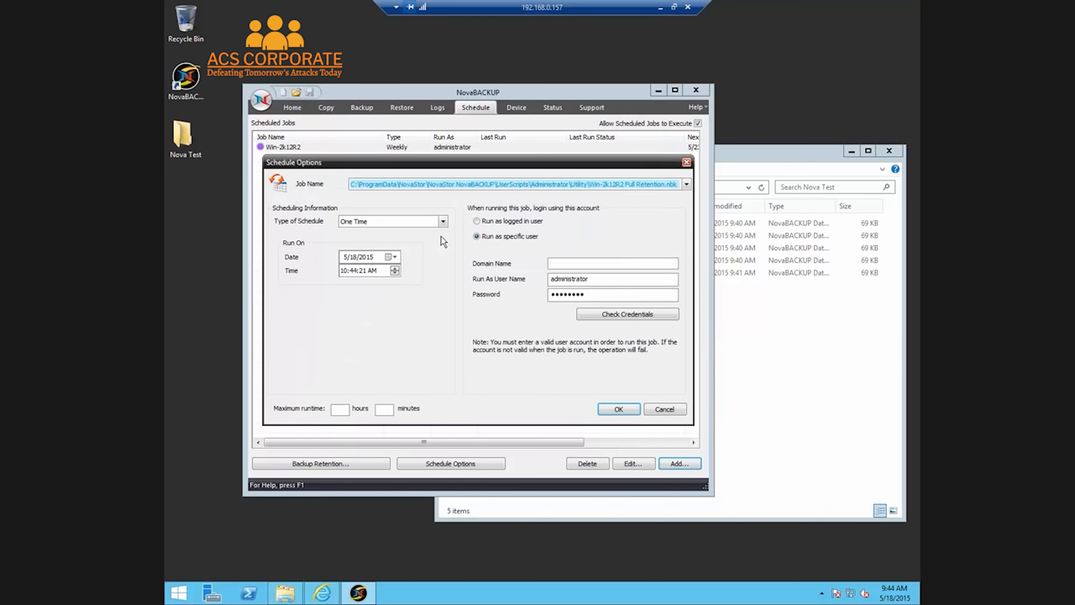
# Step: Schedule the retention job to repeat every week, starting 5/18/2015 at 10:30:21 AM, and save the schedule
pyautogui.click(443, 222)
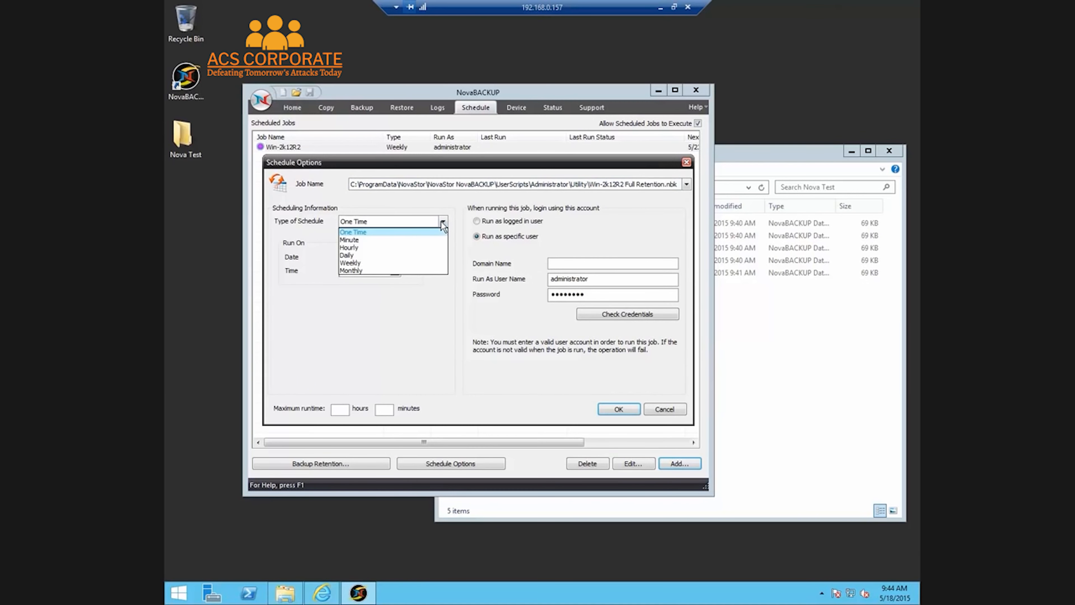
pyautogui.click(356, 263)
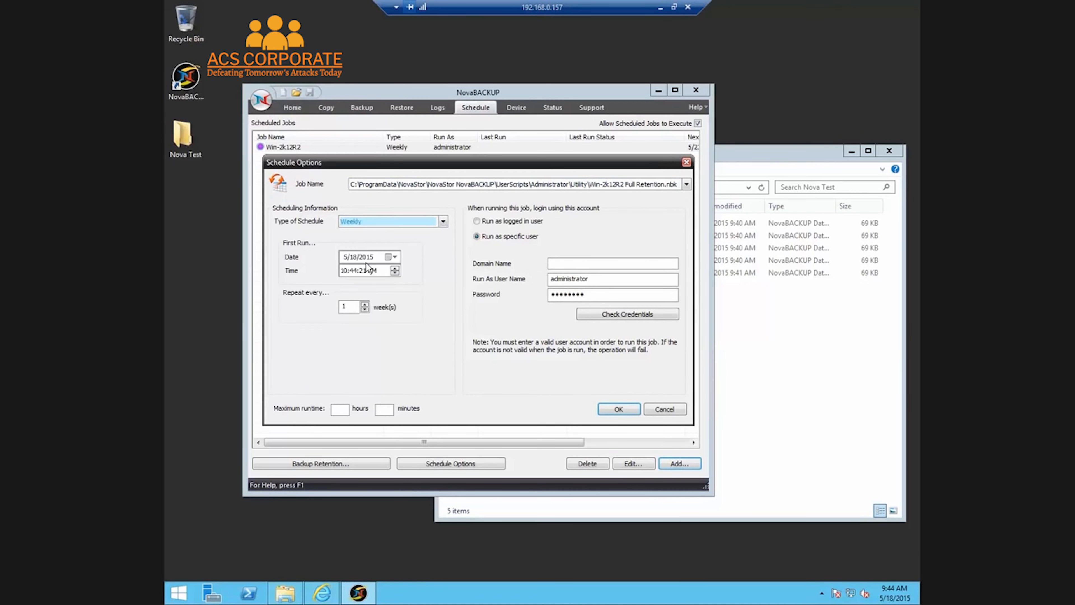
pyautogui.click(354, 271)
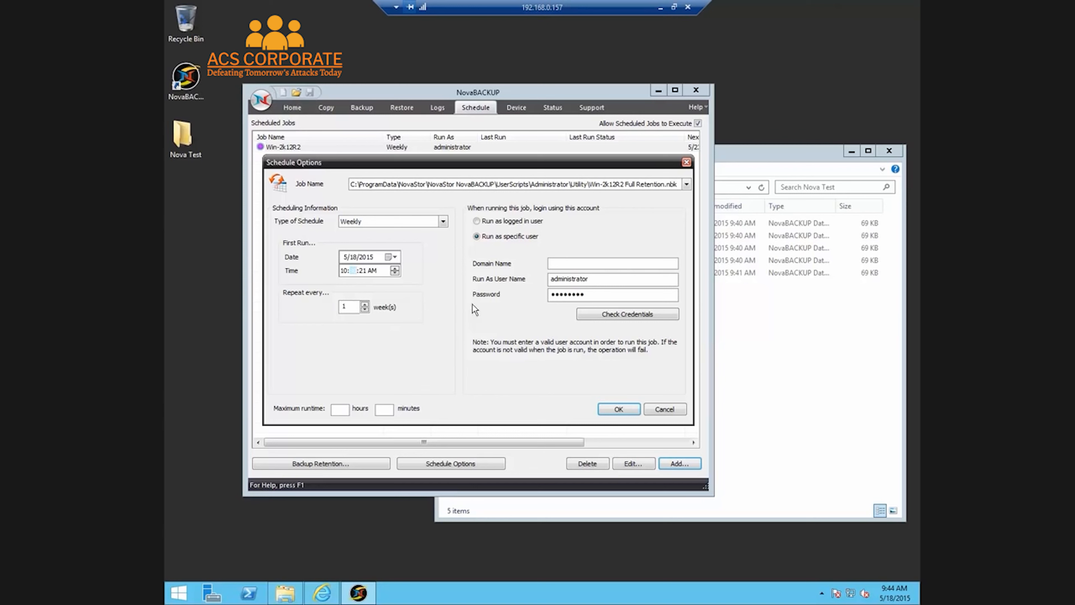
pyautogui.click(616, 409)
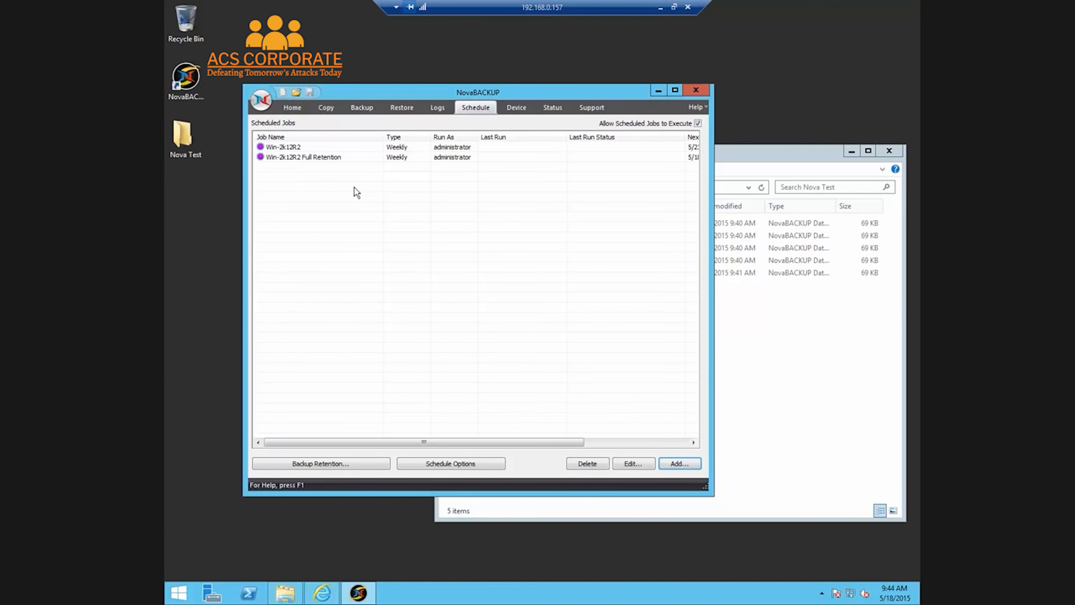
# Step: Run the scheduled Win-2k12R2 Full Retention job immediately and check the remaining backup files in the Nova Test folder
pyautogui.click(328, 158)
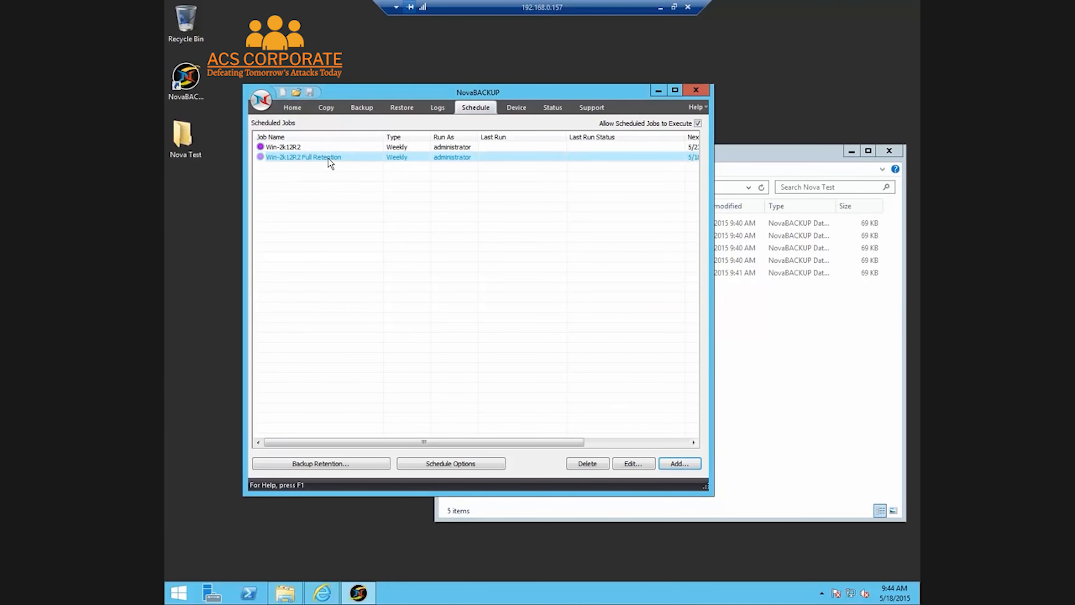
pyautogui.rightClick(328, 158)
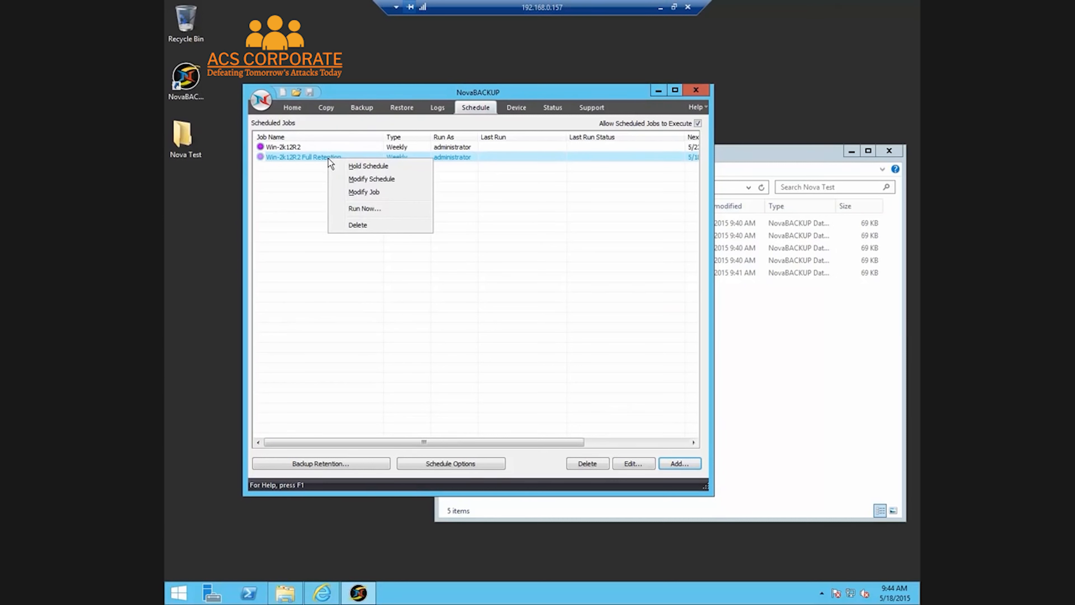
pyautogui.click(373, 209)
pyautogui.click(487, 323)
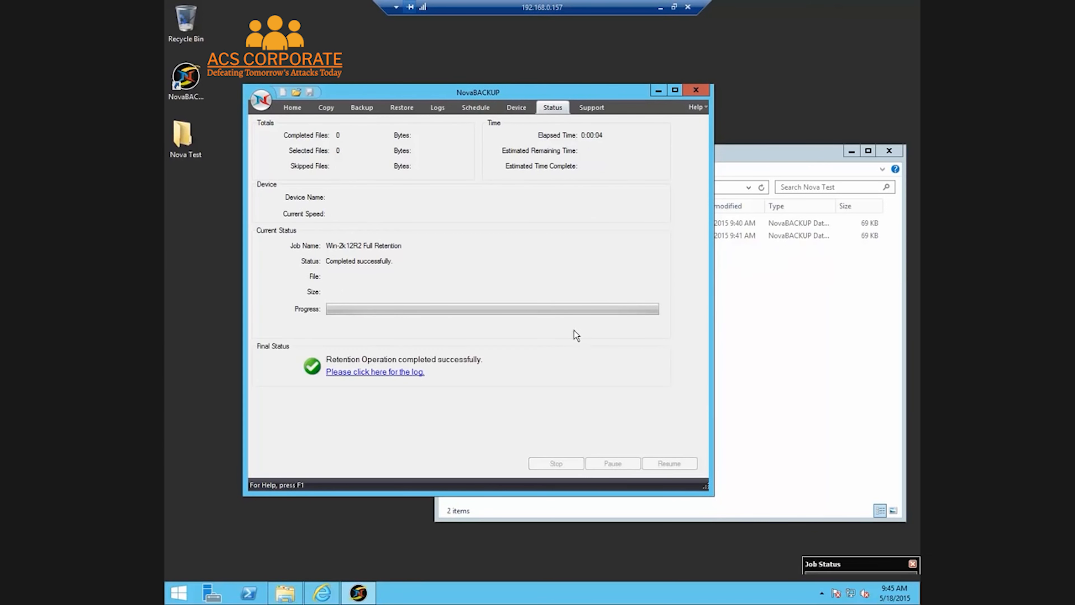
pyautogui.click(768, 324)
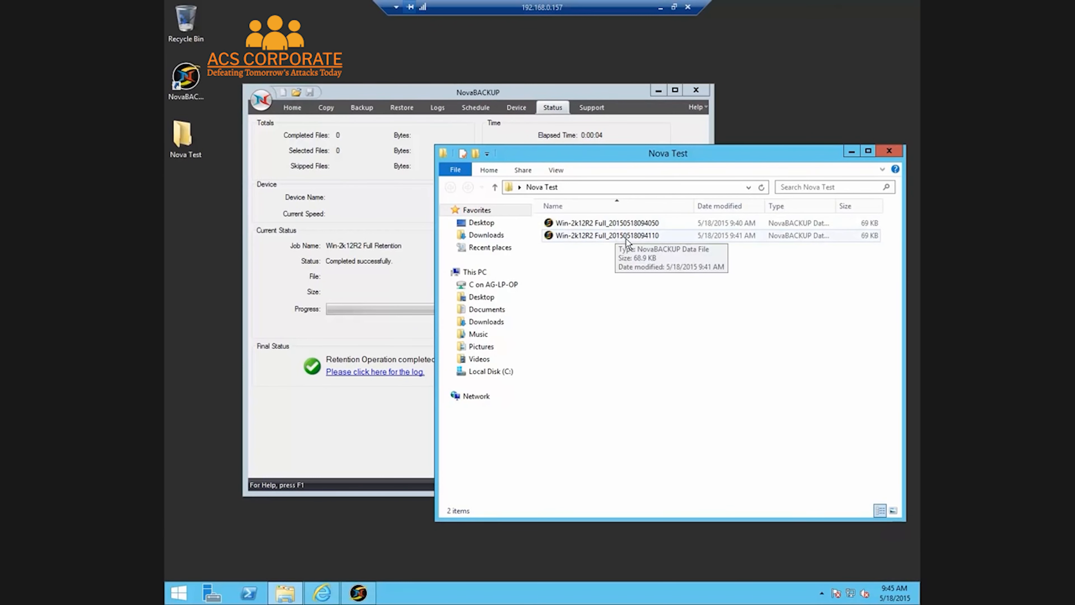
# Step: Modify the scheduled Win-2k12R2 backup job to also include the Administrator's Music folder, and save the job
pyautogui.click(396, 210)
pyautogui.click(362, 109)
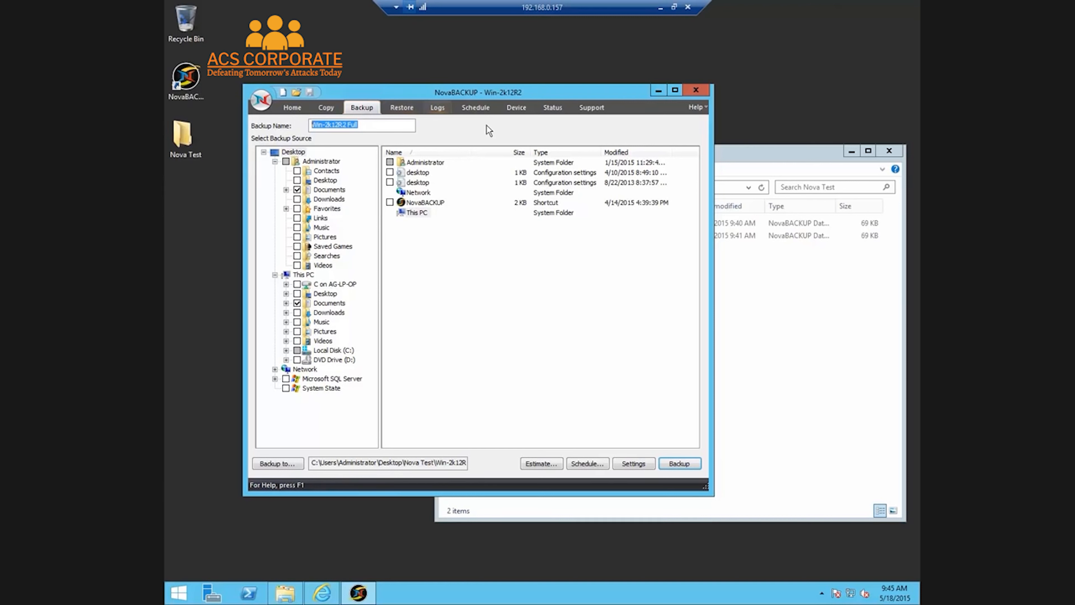
pyautogui.click(476, 107)
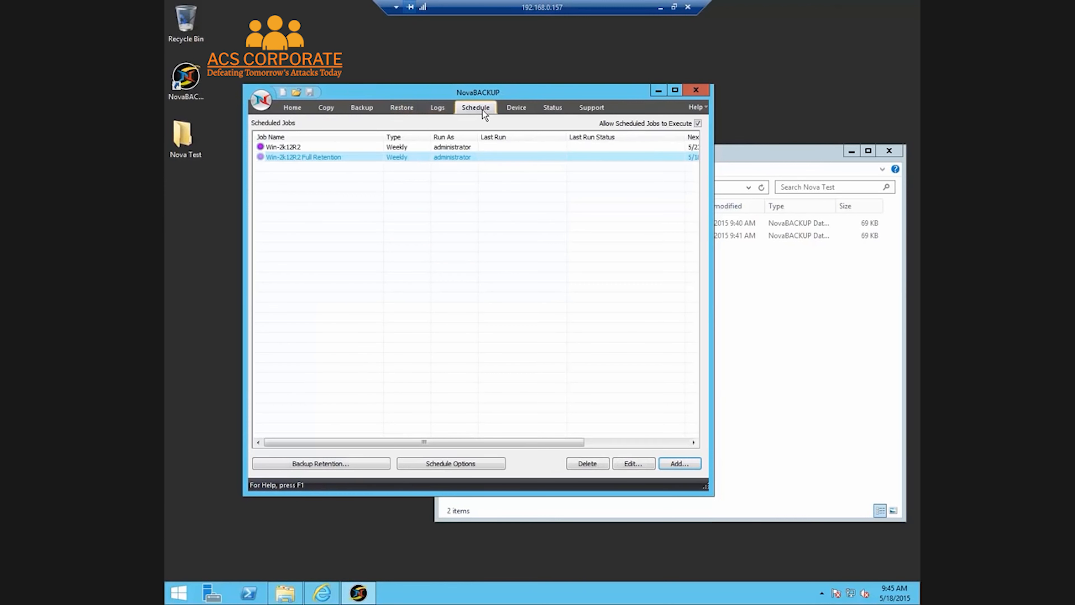
pyautogui.click(302, 147)
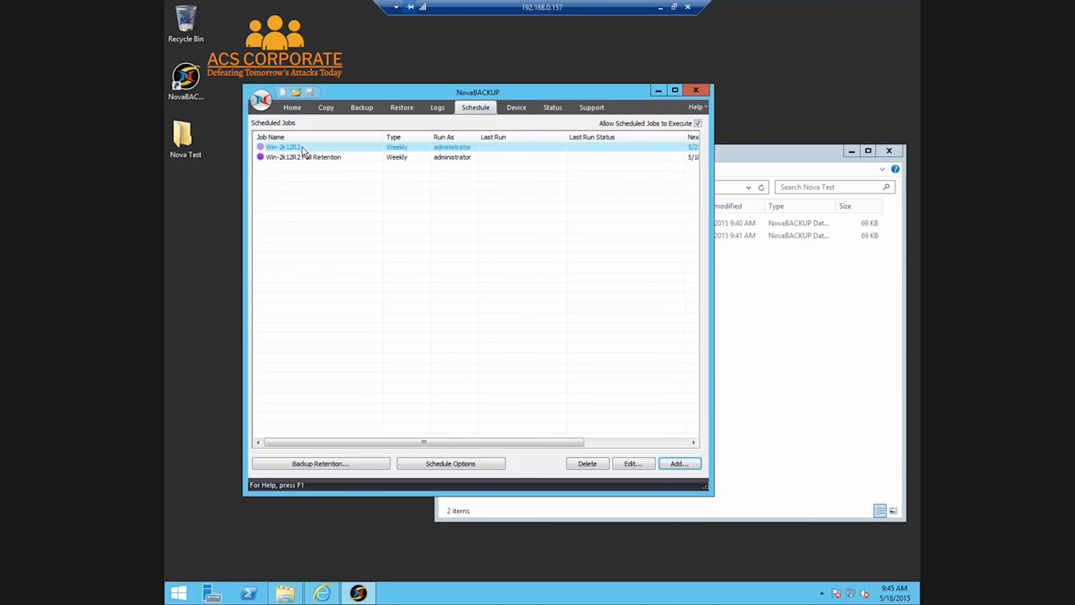
pyautogui.rightClick(302, 147)
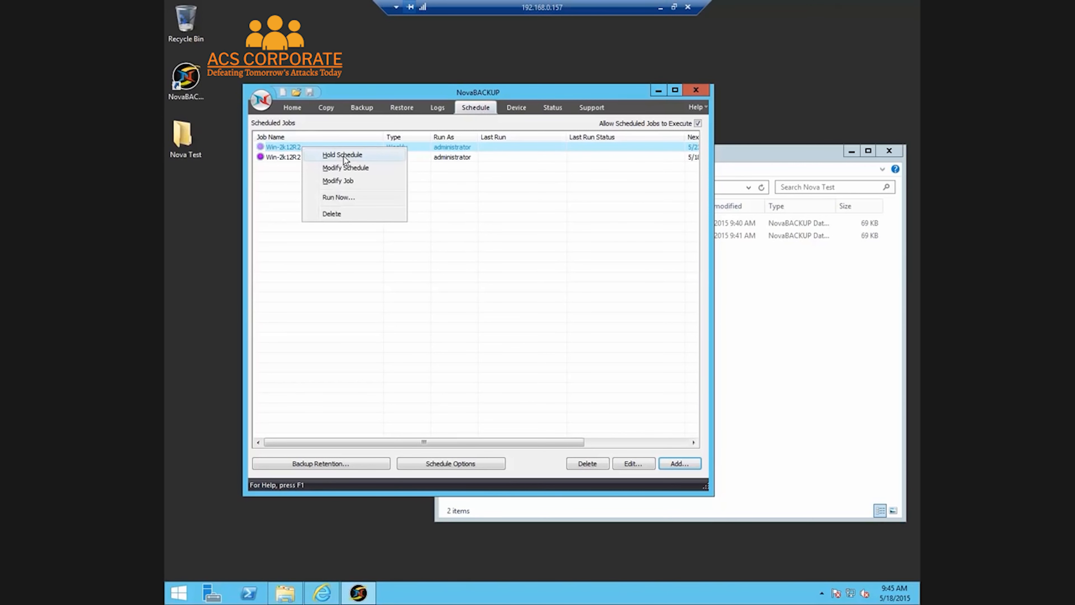
pyautogui.click(340, 180)
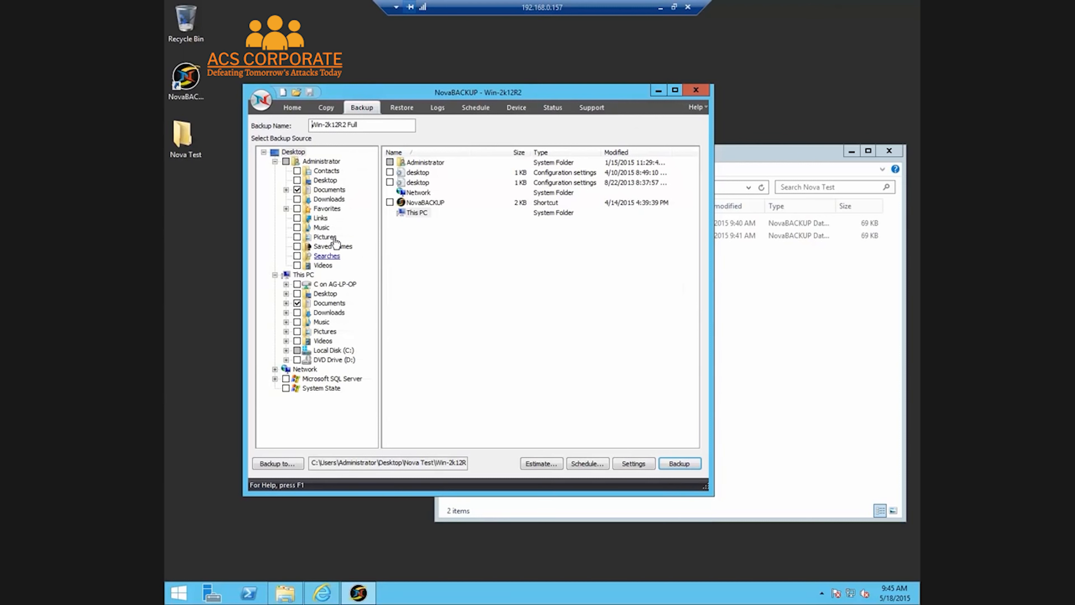
pyautogui.click(297, 228)
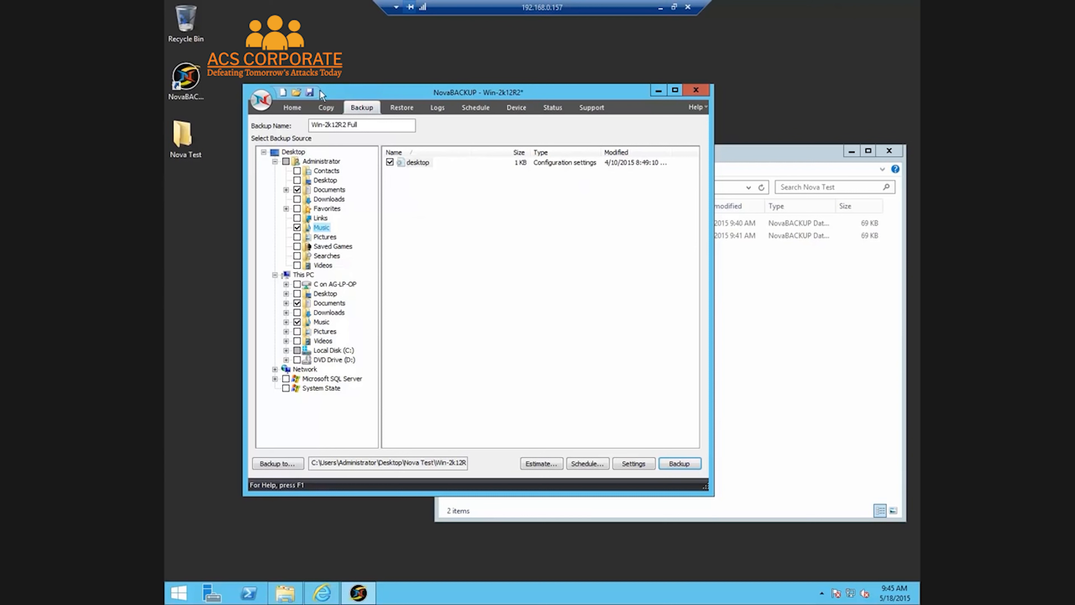
pyautogui.click(310, 93)
# Step: Change the Win-2k12R2 backup schedule to Daily, limited to Monday and Wednesday, and save it
pyautogui.click(470, 107)
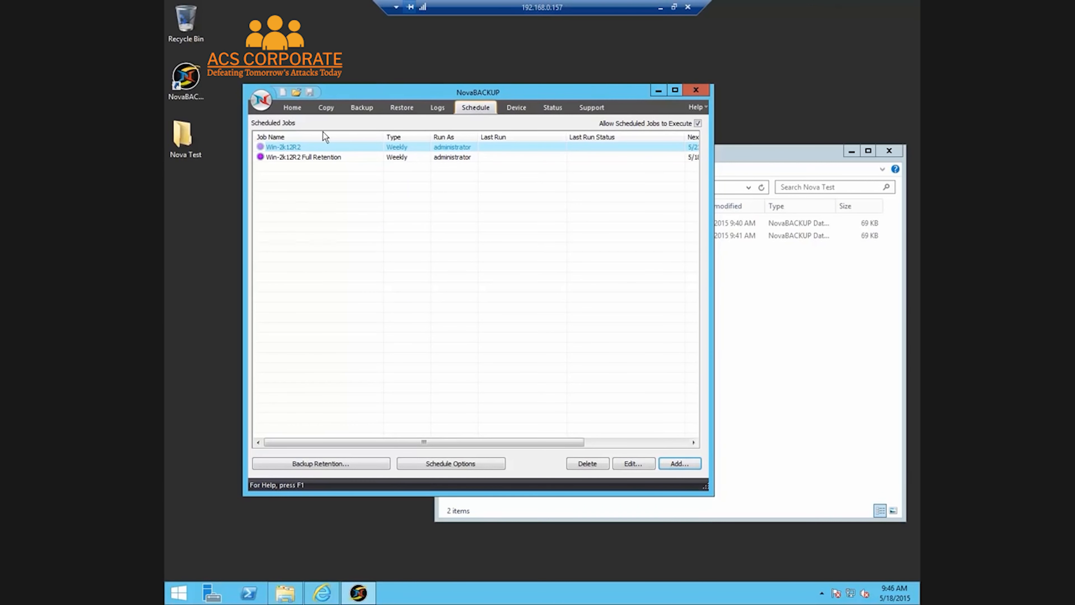
pyautogui.rightClick(293, 149)
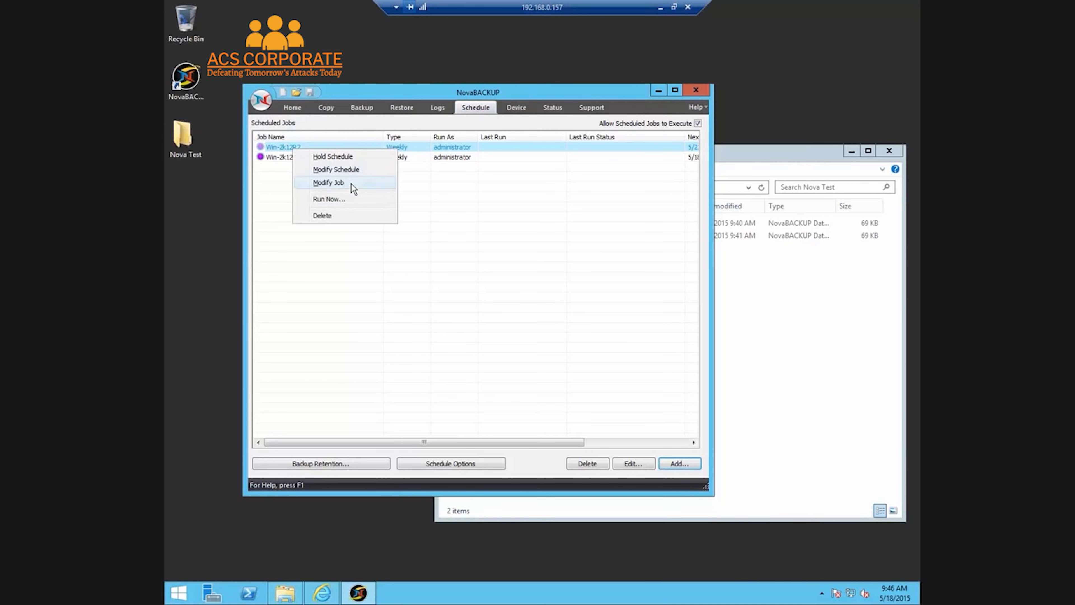
pyautogui.click(350, 170)
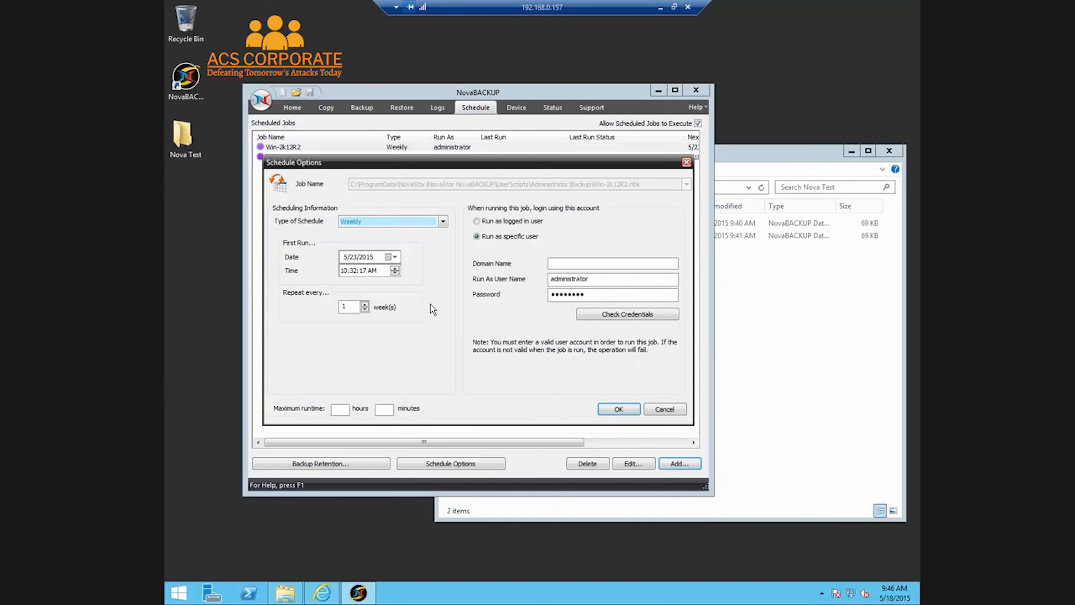
pyautogui.click(444, 221)
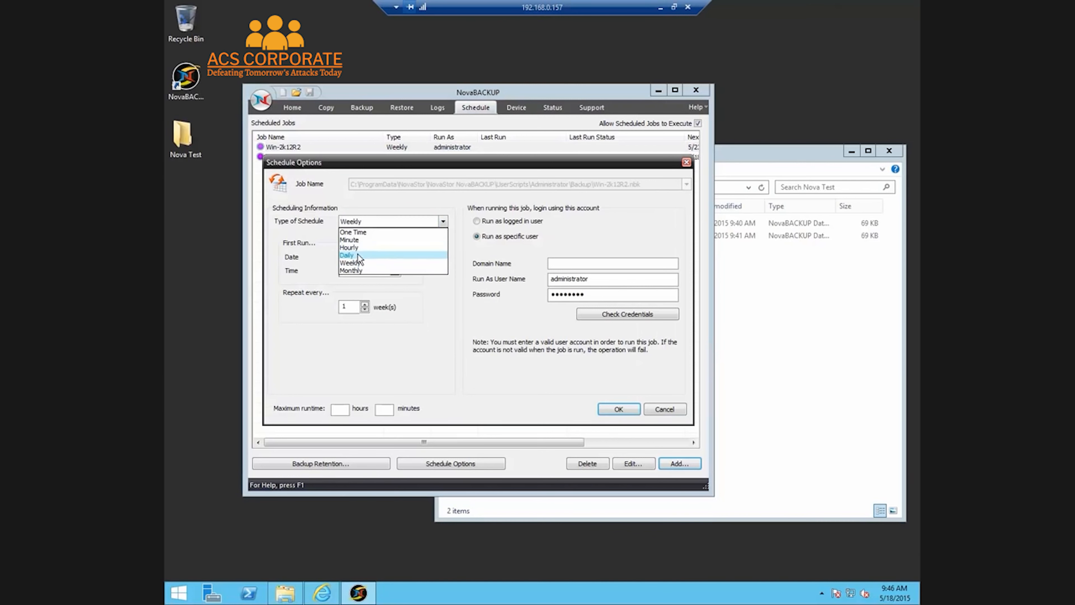
pyautogui.click(419, 255)
pyautogui.click(289, 377)
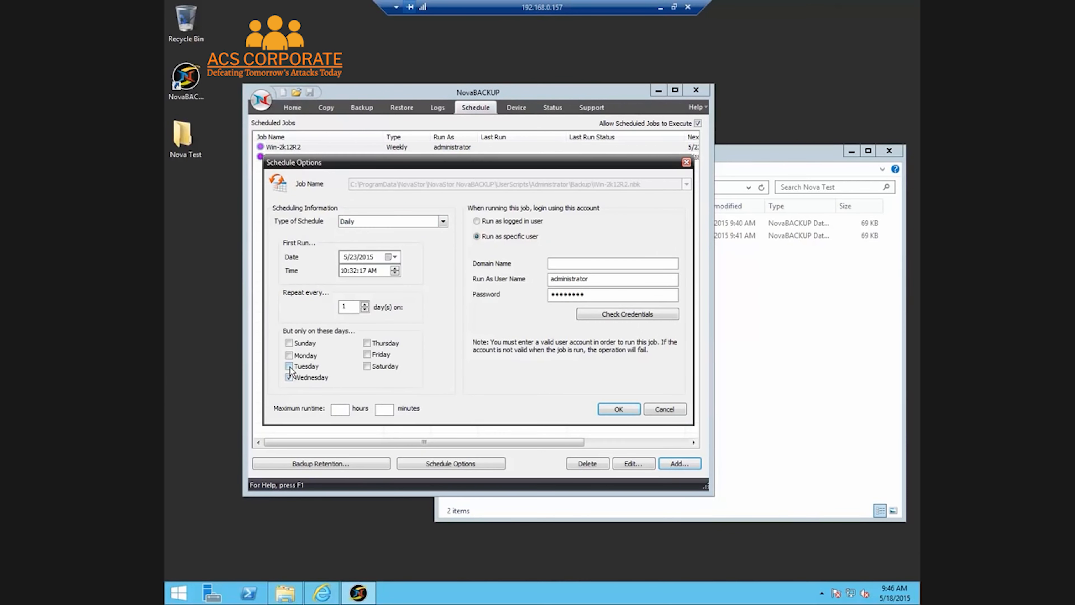
pyautogui.click(289, 355)
pyautogui.click(619, 409)
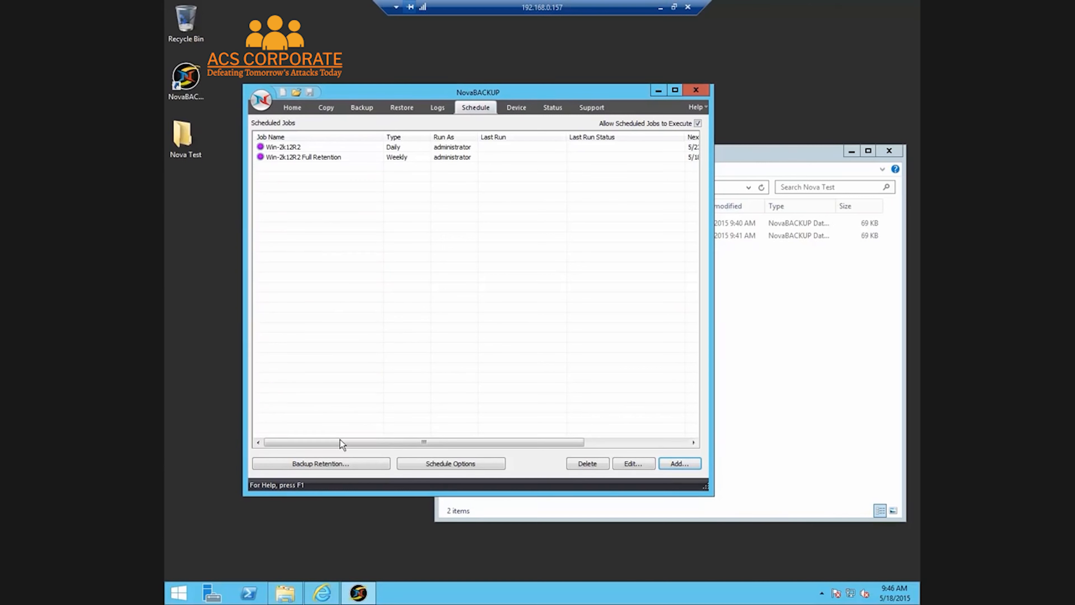
# Step: Open the Win-2k12R2 Full Retention job, set its minimum valid backup count to 3, and save over the existing job file
pyautogui.click(337, 462)
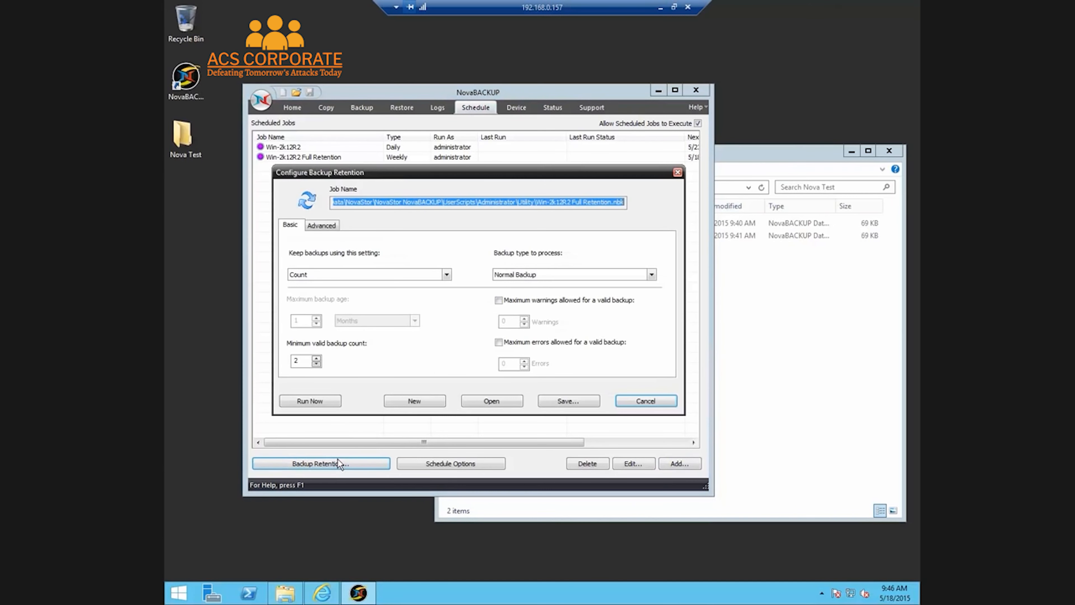
pyautogui.click(515, 400)
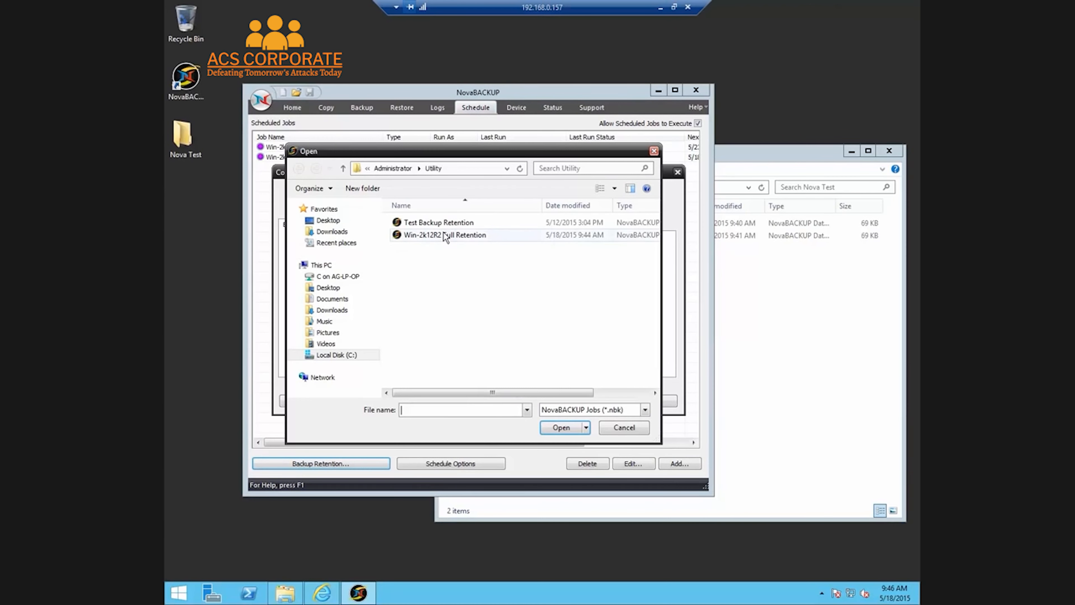
pyautogui.doubleClick(444, 235)
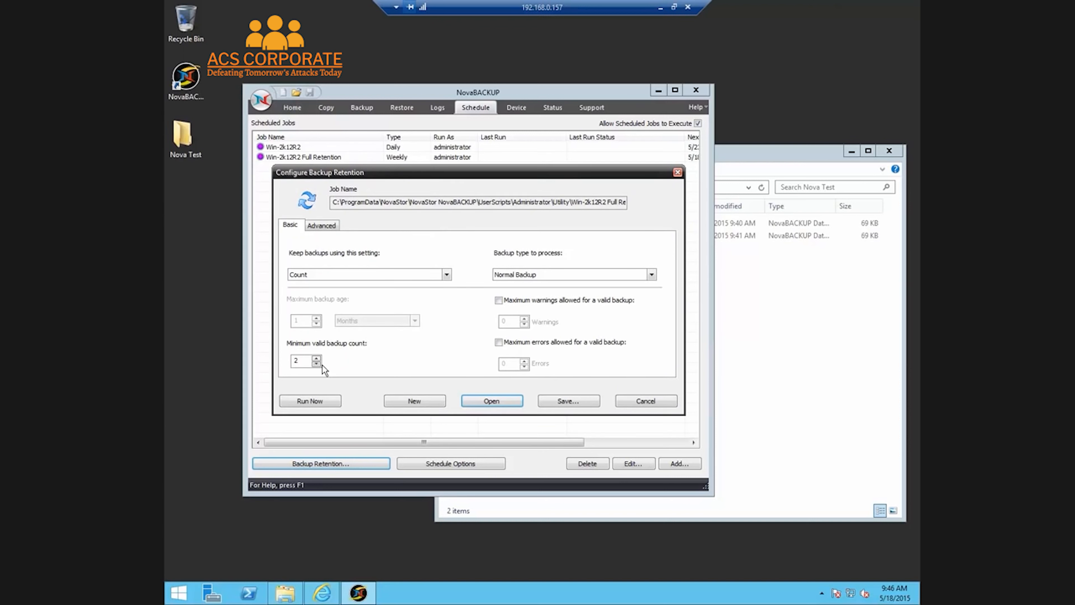
pyautogui.moveTo(310, 360); pyautogui.dragTo(290, 360)
pyautogui.write('3')
pyautogui.click(581, 399)
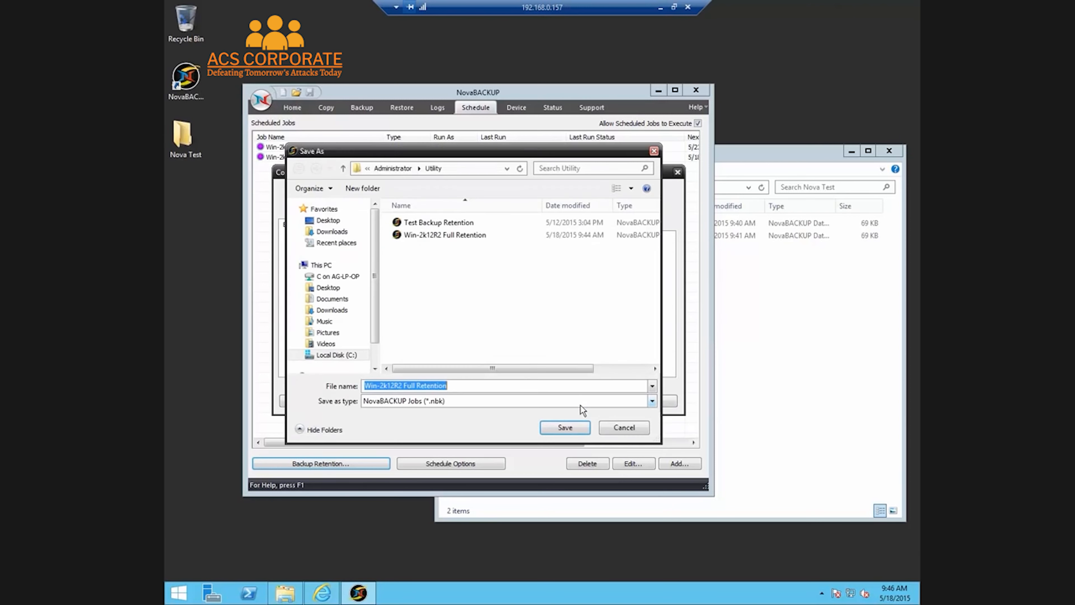
pyautogui.click(569, 424)
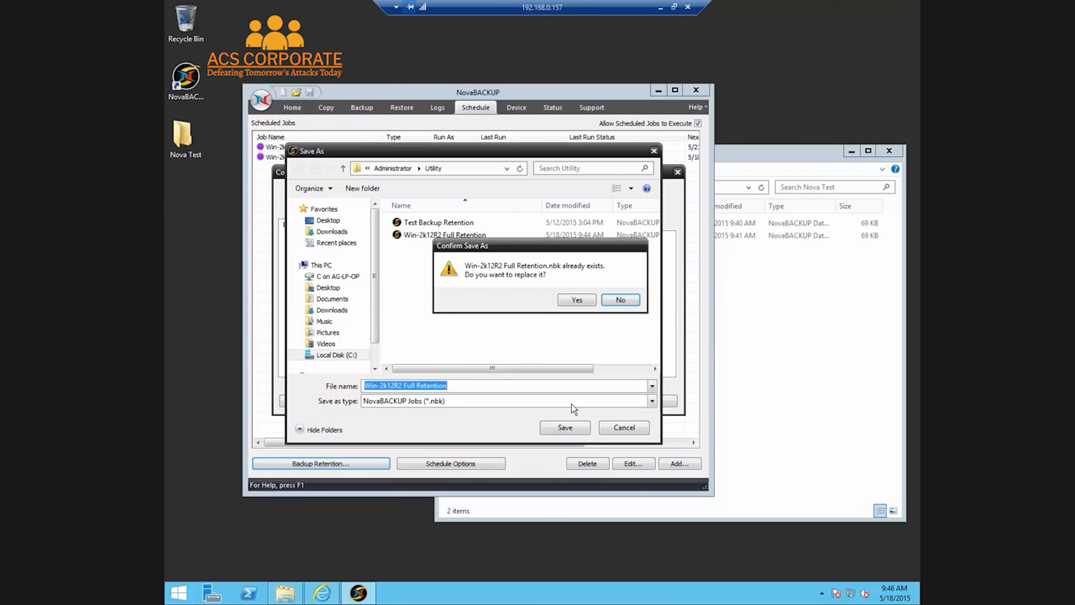
pyautogui.click(580, 298)
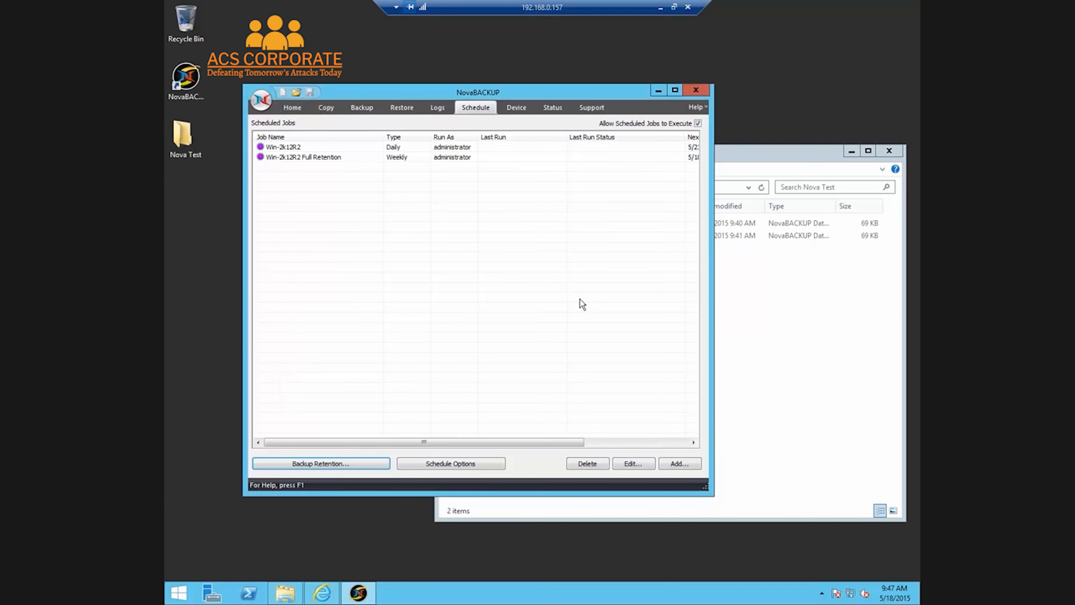
# Step: Change the Win-2k12R2 Full Retention schedule to Daily on Monday and Wednesday only, edit its start time, and save it
pyautogui.click(315, 156)
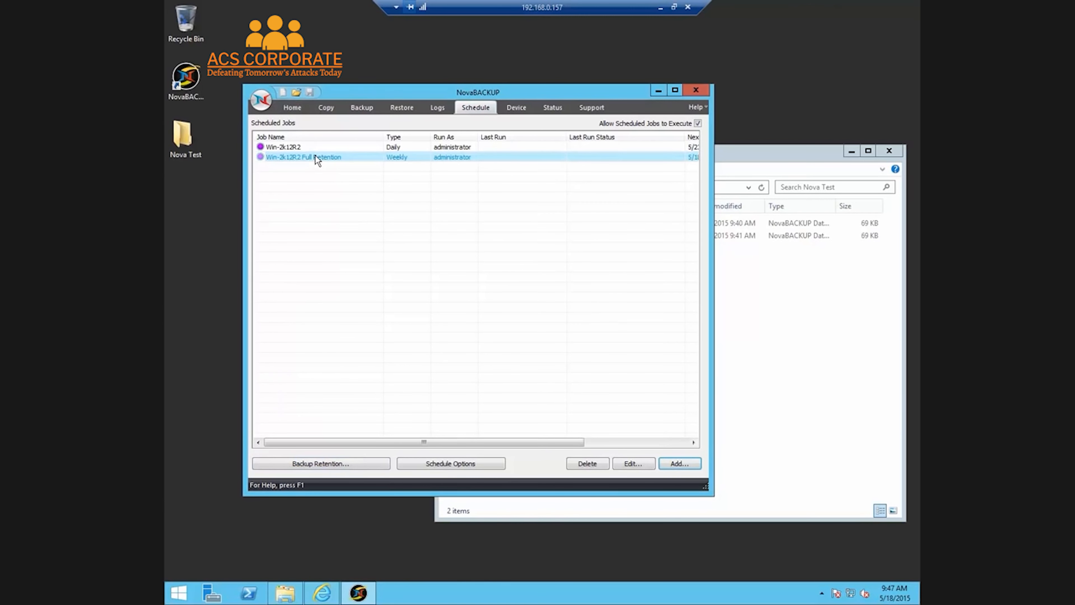
pyautogui.rightClick(316, 160)
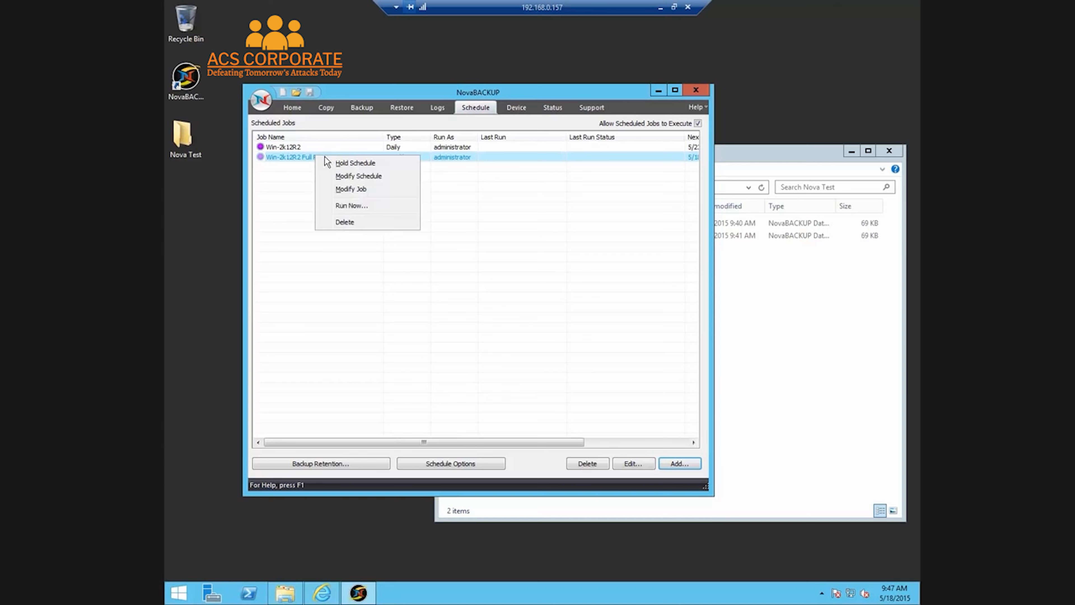
pyautogui.click(387, 174)
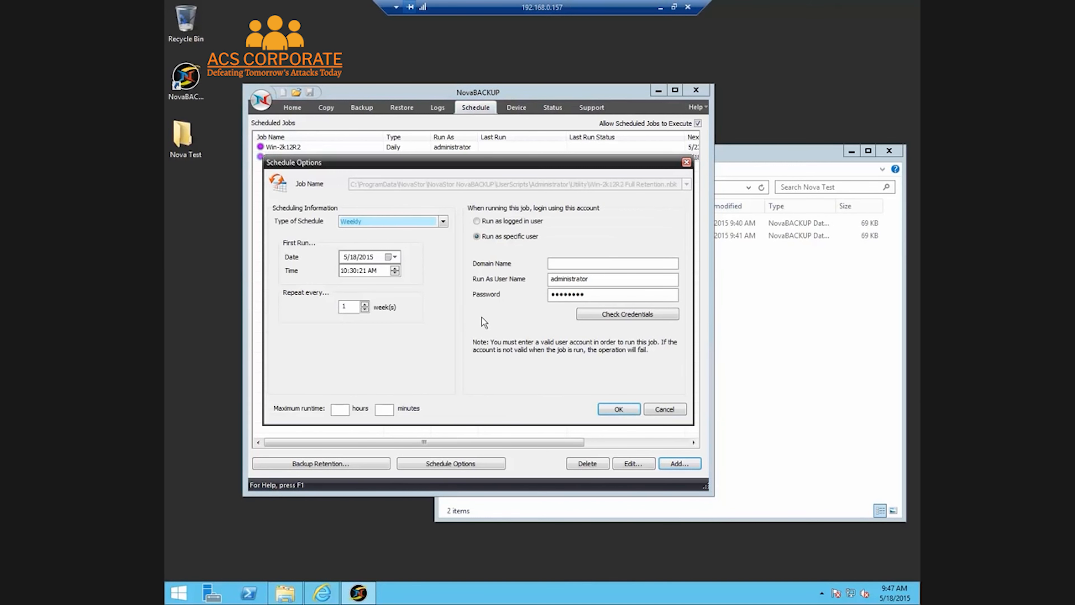
pyautogui.click(443, 221)
pyautogui.click(360, 255)
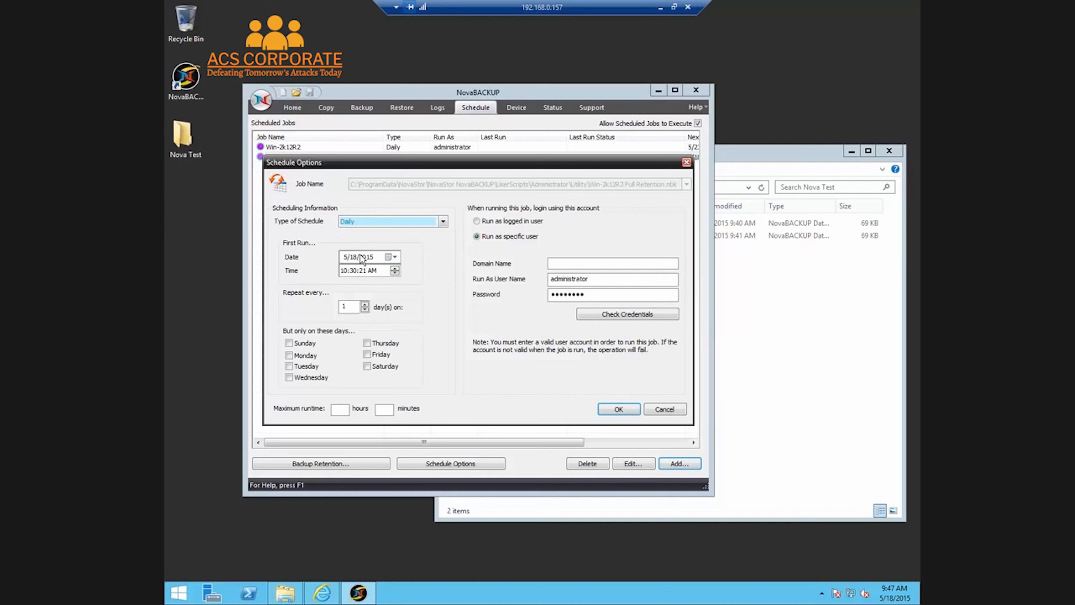
pyautogui.click(289, 356)
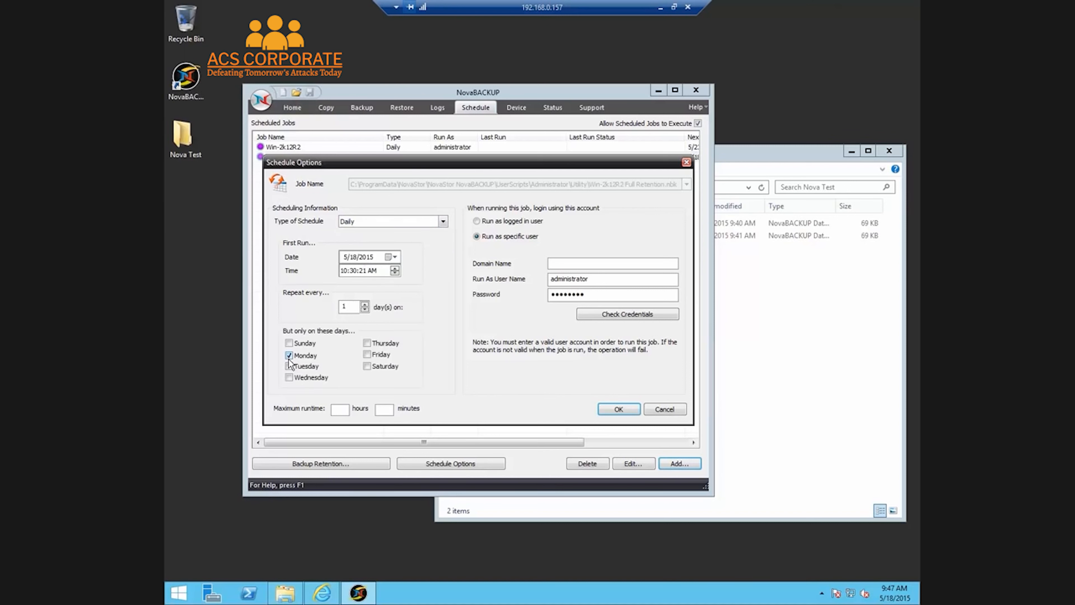
pyautogui.click(289, 377)
pyautogui.click(346, 271)
pyautogui.click(621, 409)
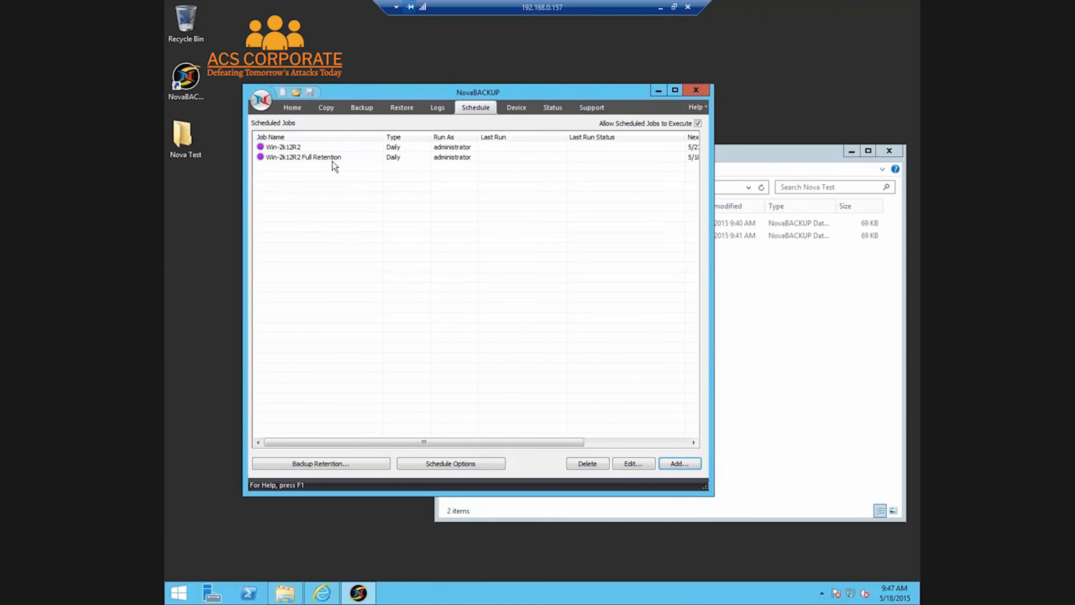
# Step: Run the scheduled Win-2k12R2 backup job immediately
pyautogui.click(302, 147)
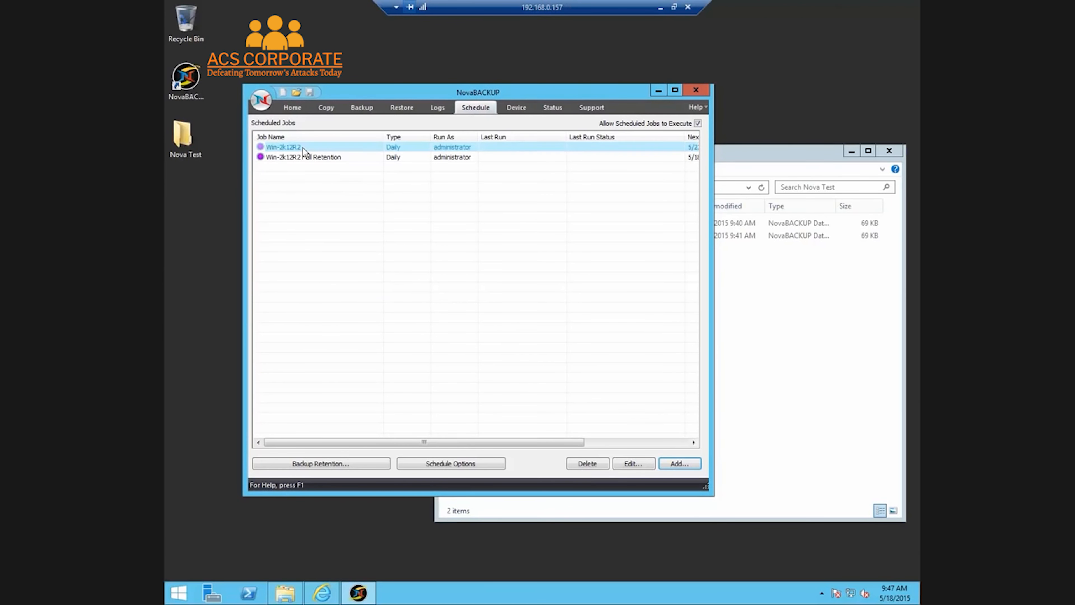
pyautogui.rightClick(303, 149)
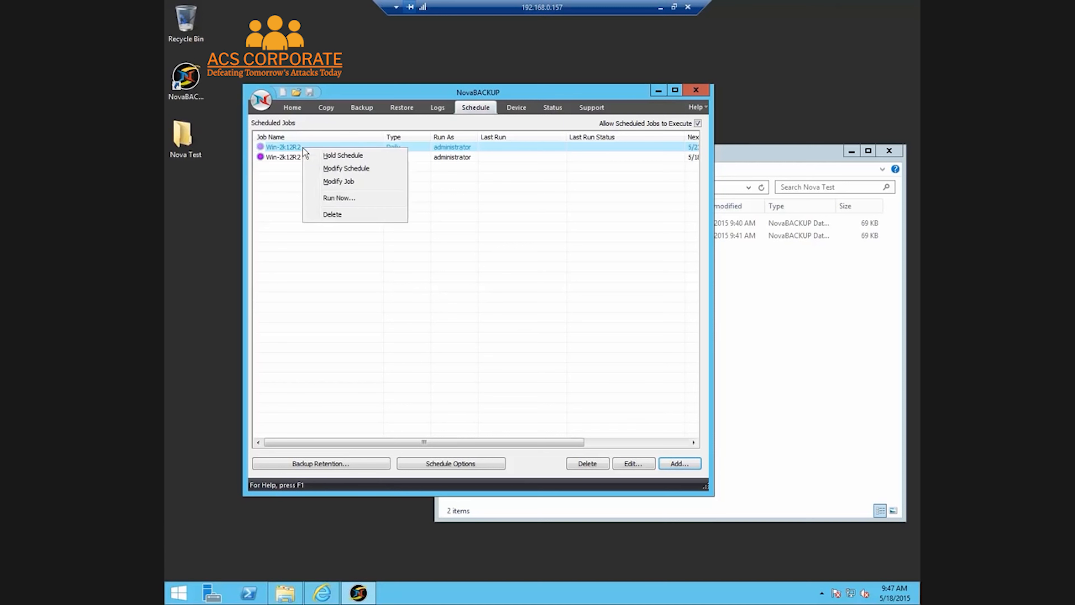
pyautogui.click(356, 201)
pyautogui.click(489, 321)
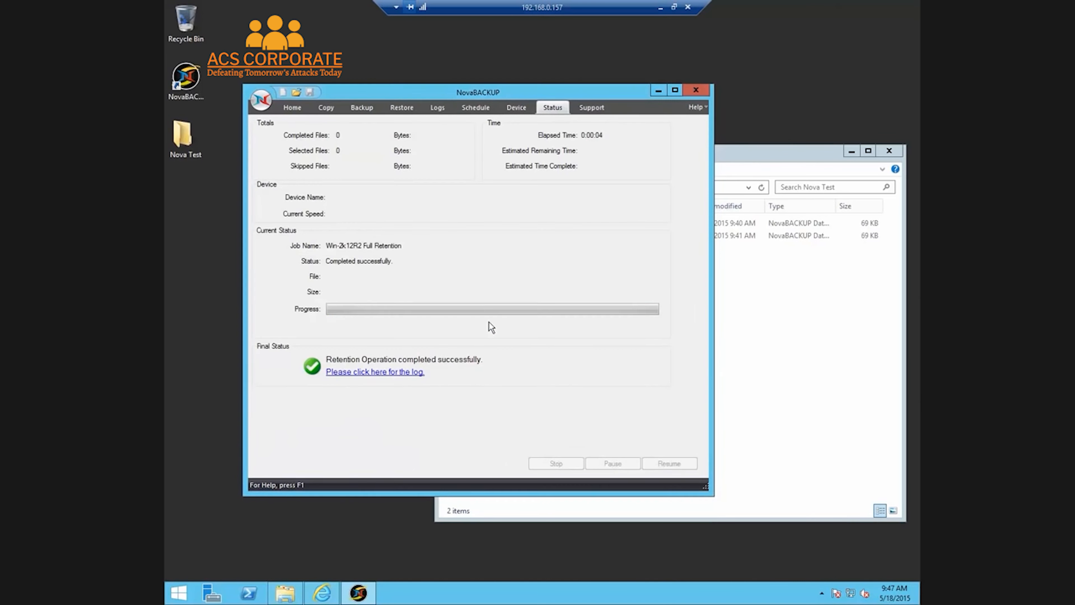
# Step: Run the scheduled Win-2k12R2 Full Retention job immediately, viewing the Nova Test folder's backup files before and after the run
pyautogui.click(772, 308)
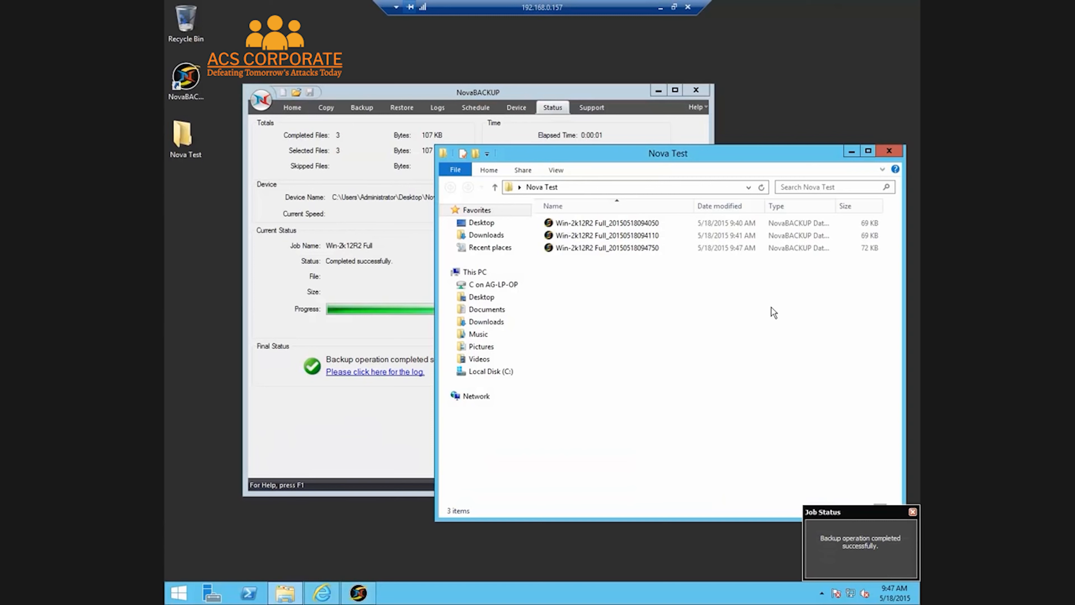
pyautogui.click(477, 106)
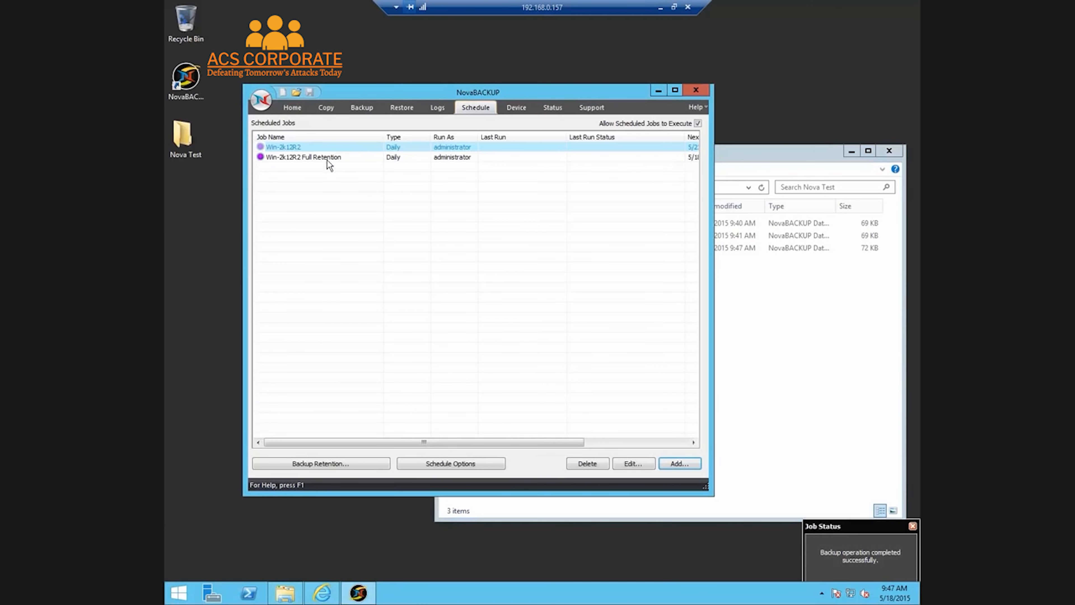
pyautogui.rightClick(326, 156)
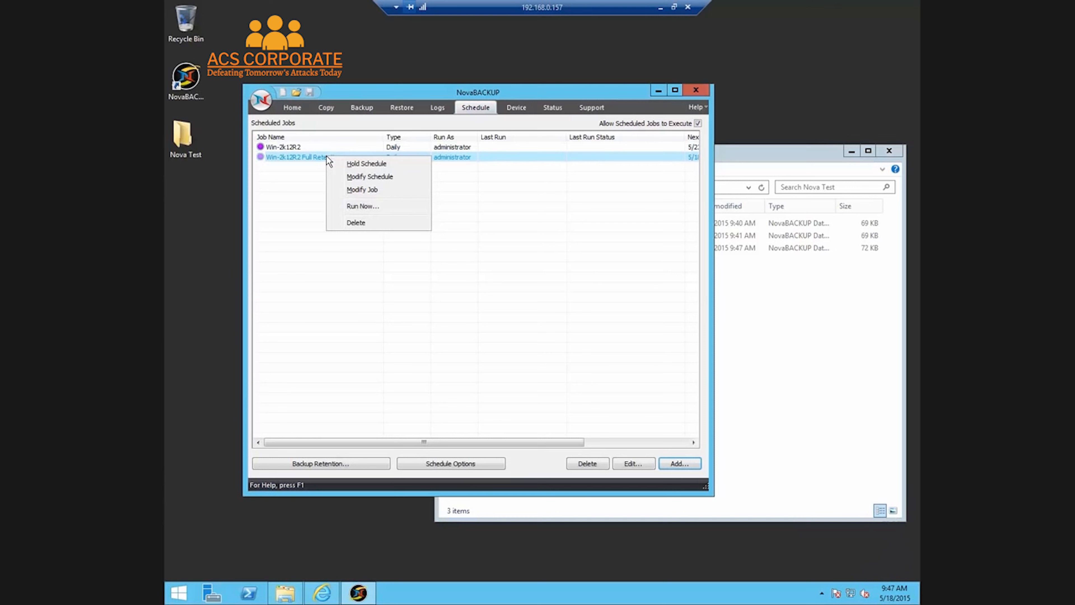
pyautogui.click(386, 207)
pyautogui.click(488, 322)
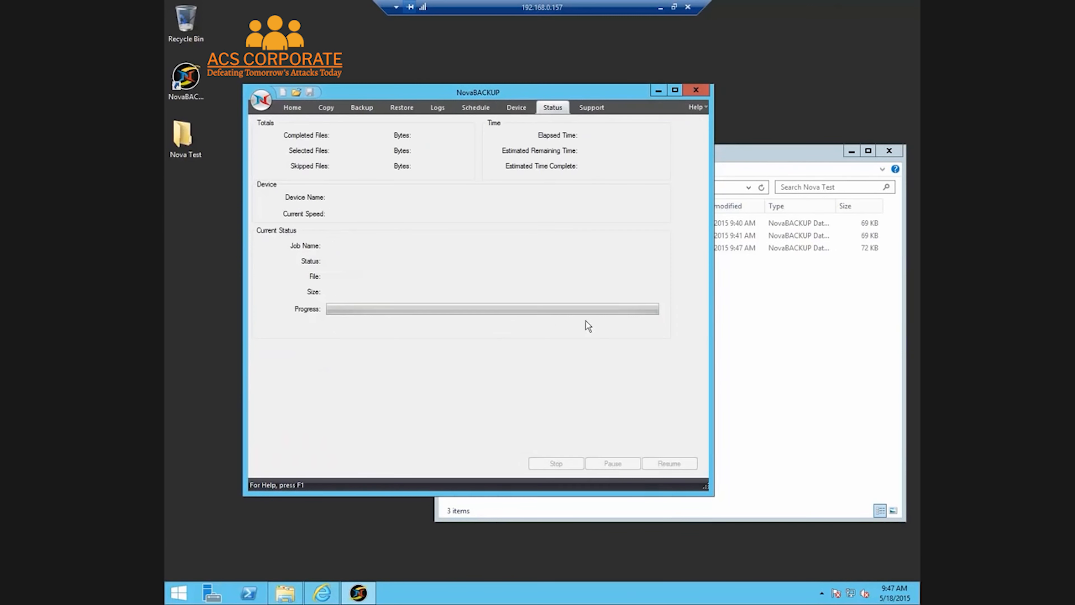
pyautogui.click(774, 337)
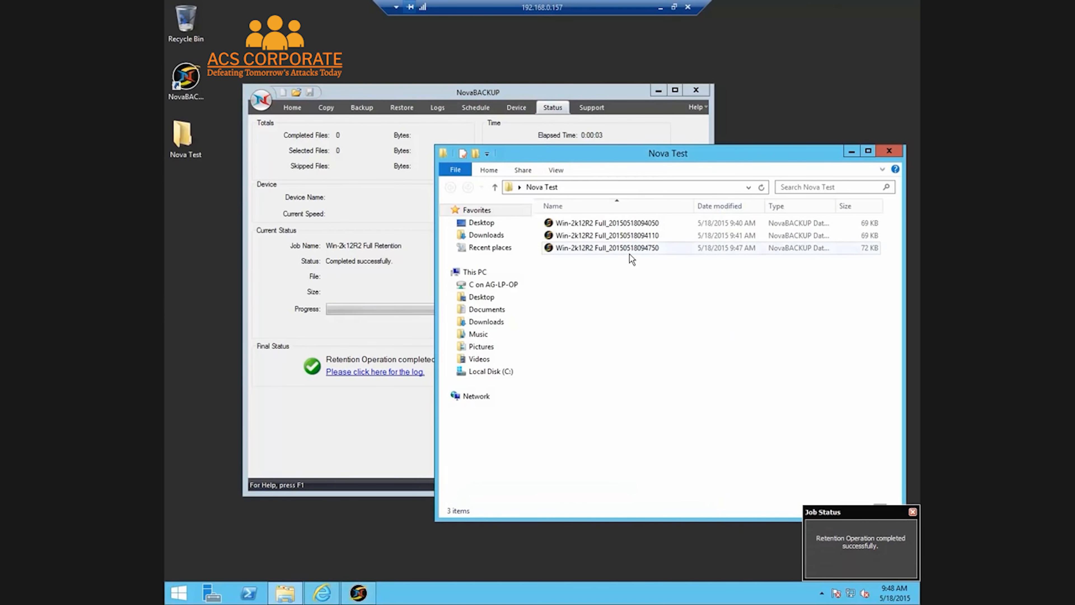
# Step: Run the scheduled Win-2k12R2 backup job again and check the Nova Test folder for the new backup file
pyautogui.click(474, 107)
pyautogui.click(302, 147)
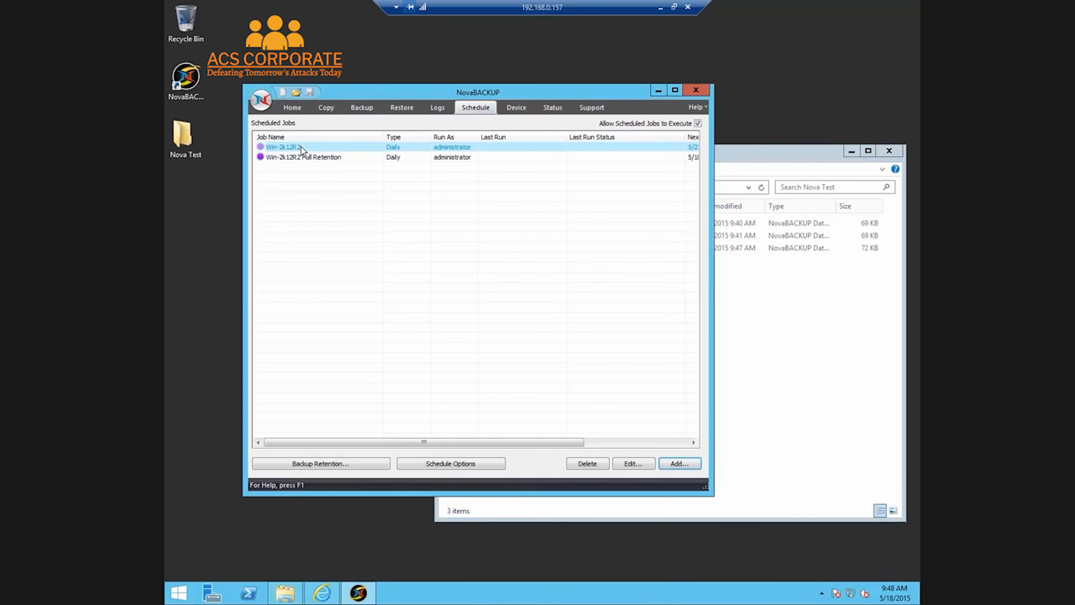
pyautogui.rightClick(301, 147)
pyautogui.click(334, 201)
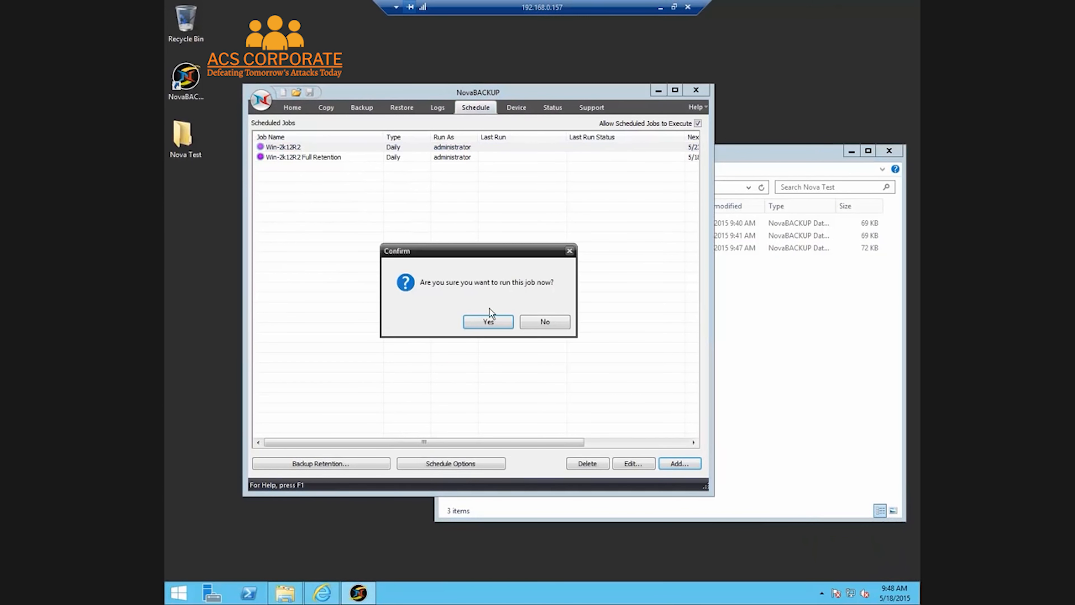
pyautogui.click(491, 319)
pyautogui.click(799, 342)
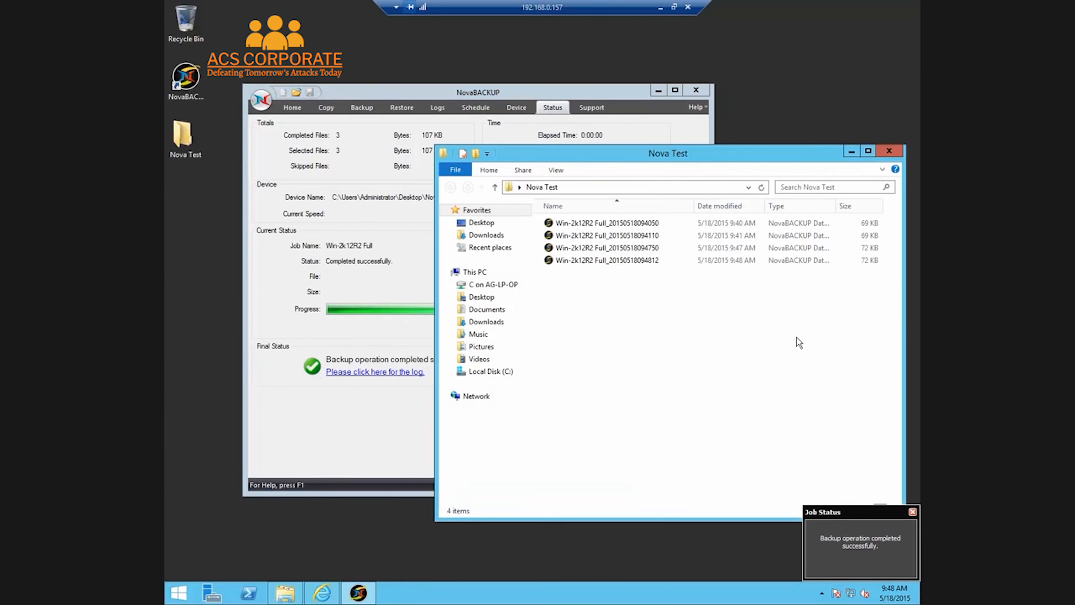
# Step: Run the Win-2k12R2 Full Retention job once more and check which backup files remain in the Nova Test folder
pyautogui.click(473, 107)
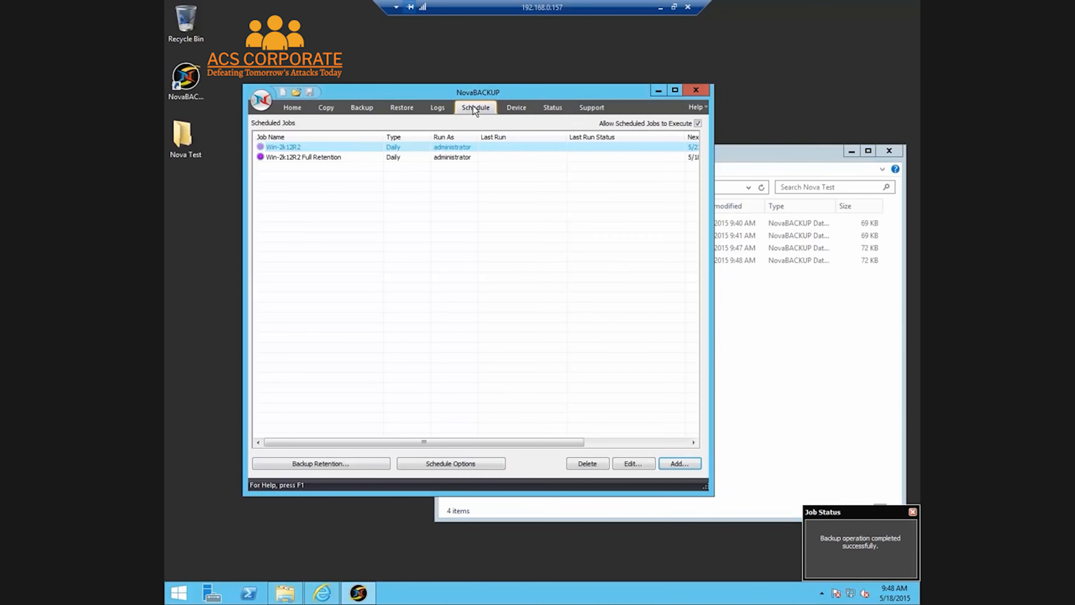
pyautogui.click(323, 157)
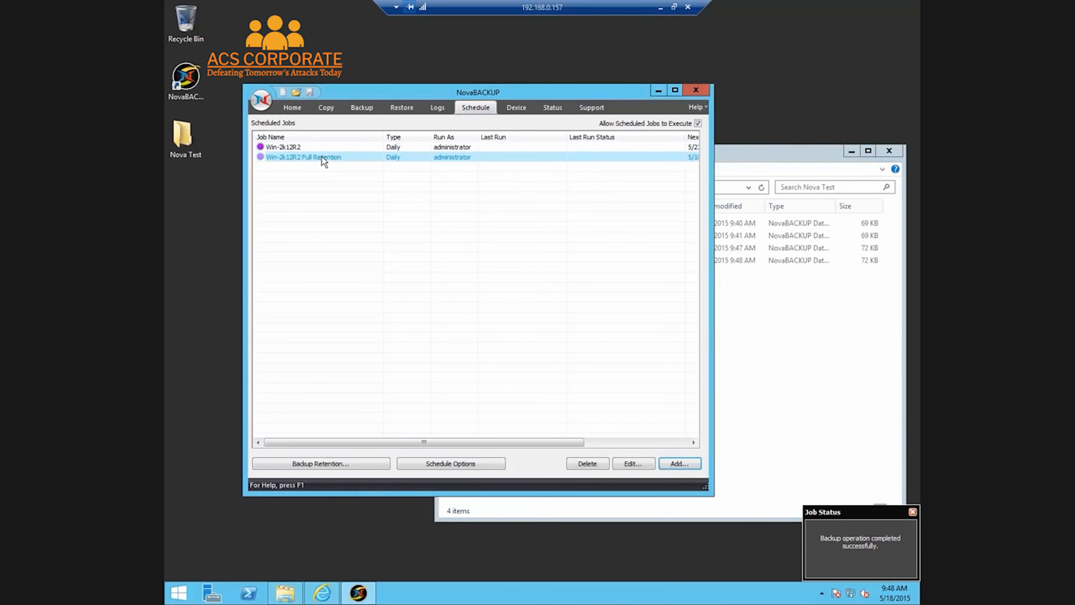
pyautogui.rightClick(322, 157)
pyautogui.click(373, 206)
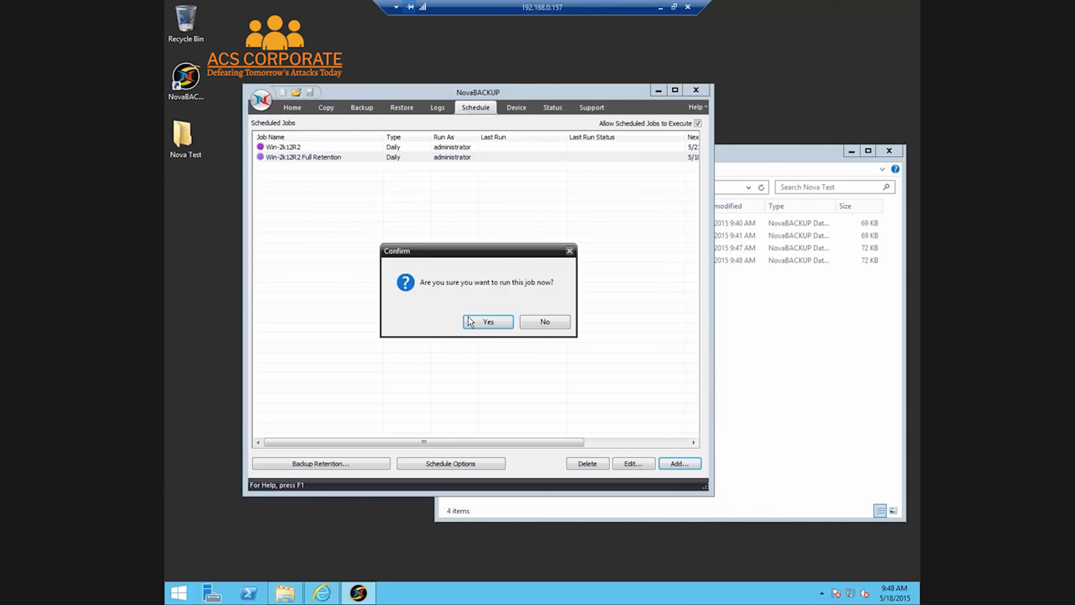
pyautogui.click(485, 323)
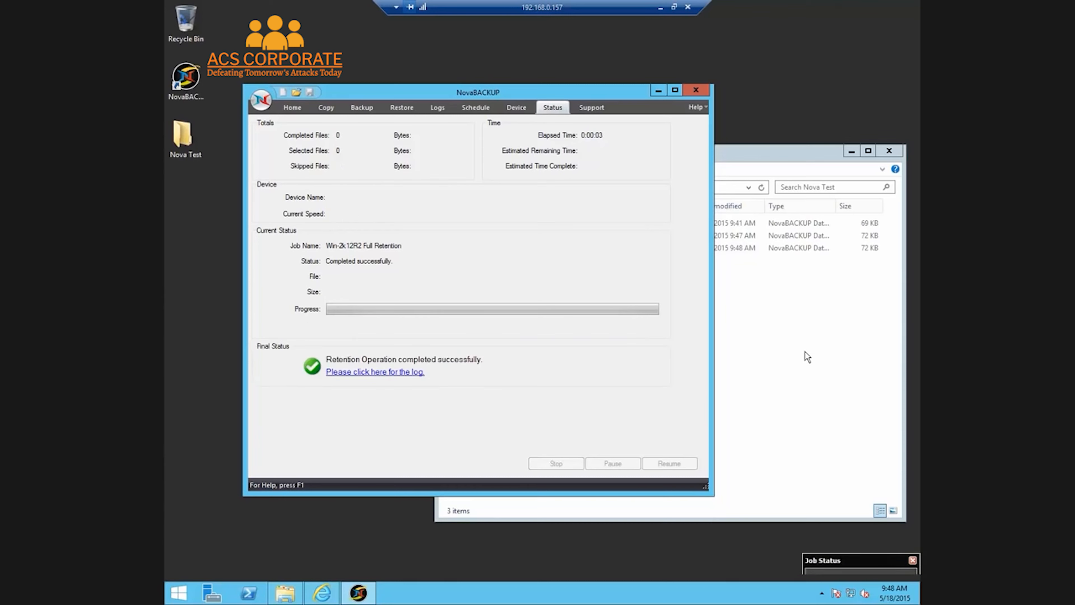
pyautogui.click(805, 351)
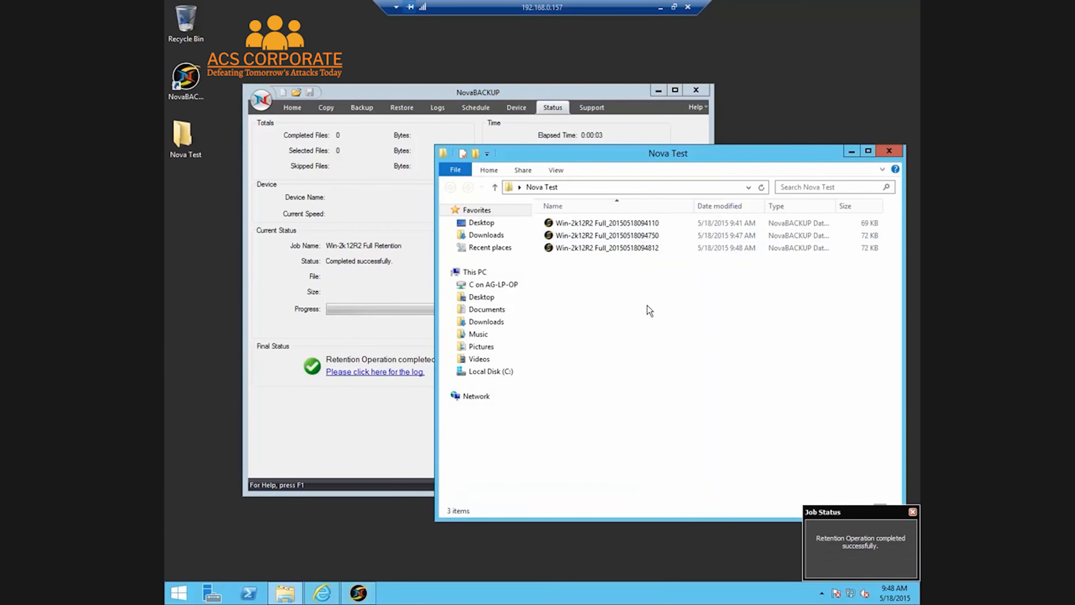